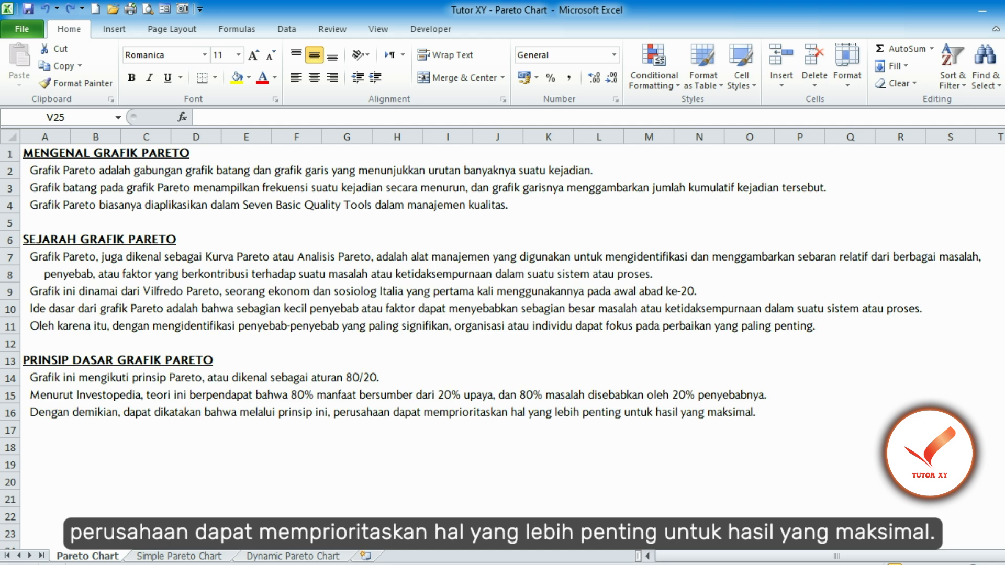
key(ctrl+y)
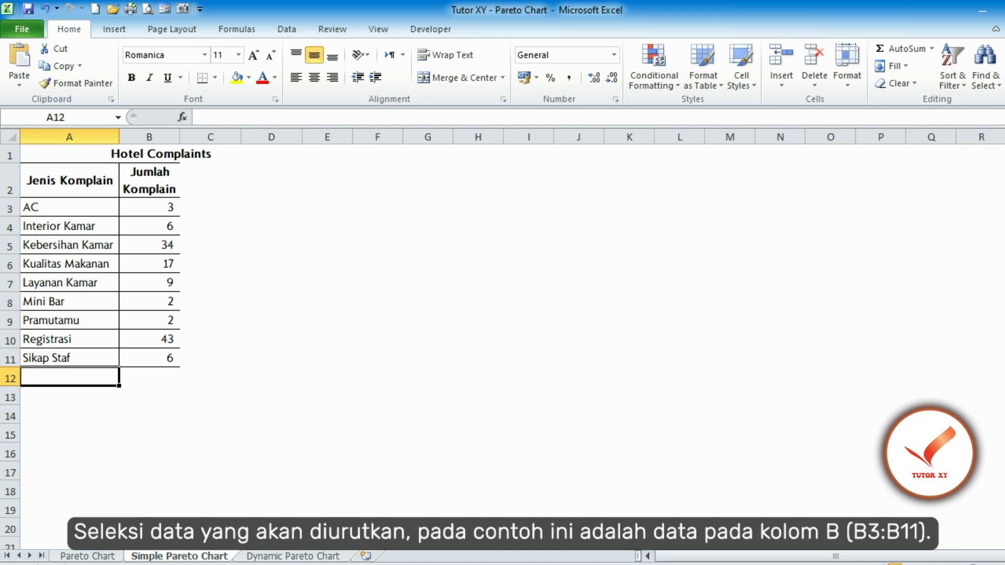
Sort the complaint counts in B3:B11 from largest to smallest, expanding the selection to include the adjacent complaint types.
drag(149, 207, 149, 359)
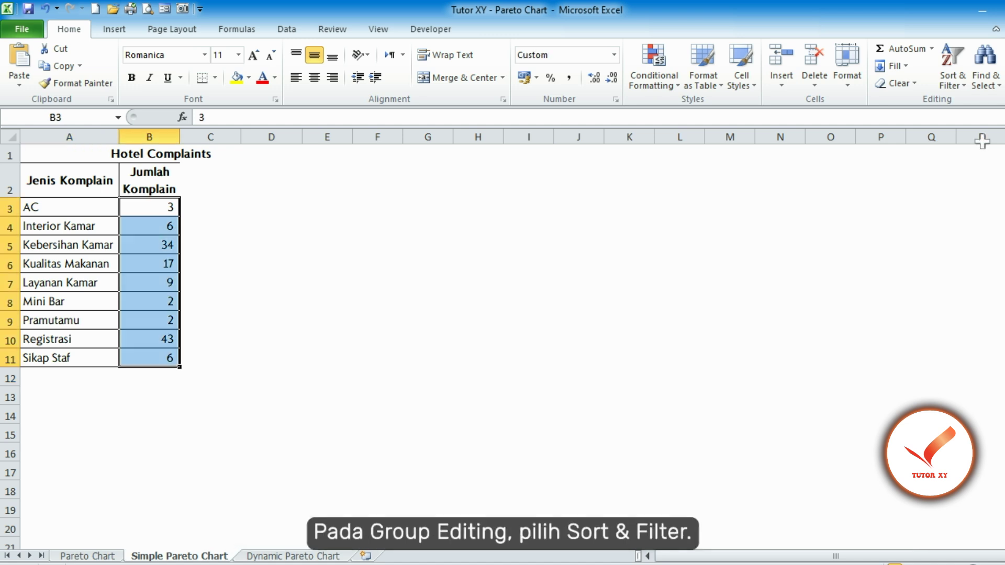
click(955, 62)
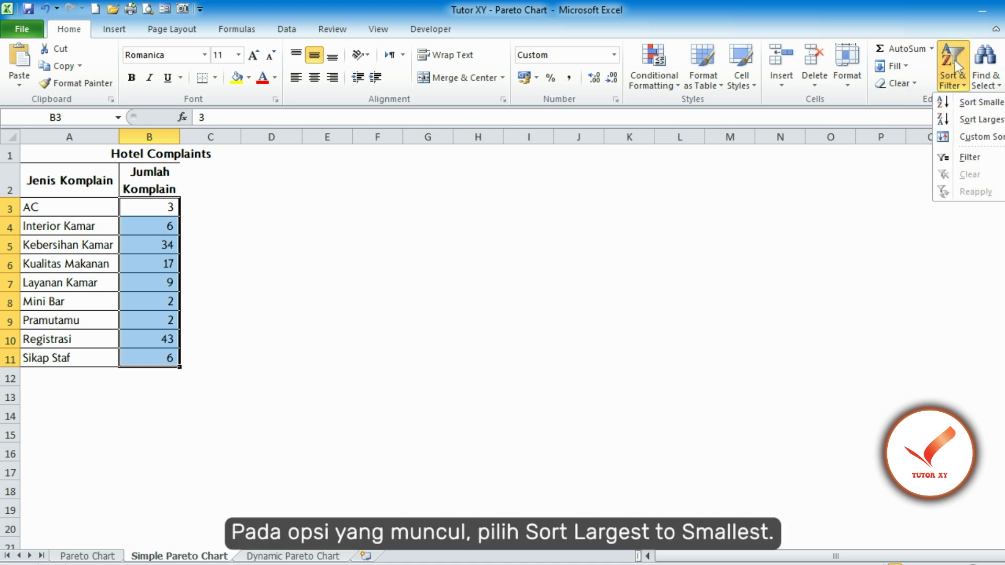
click(977, 119)
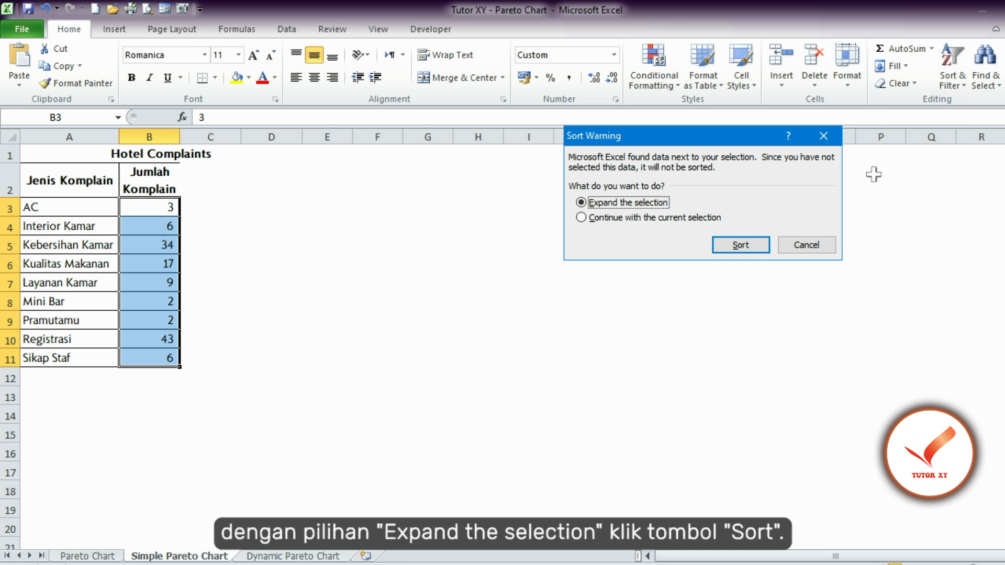
click(742, 245)
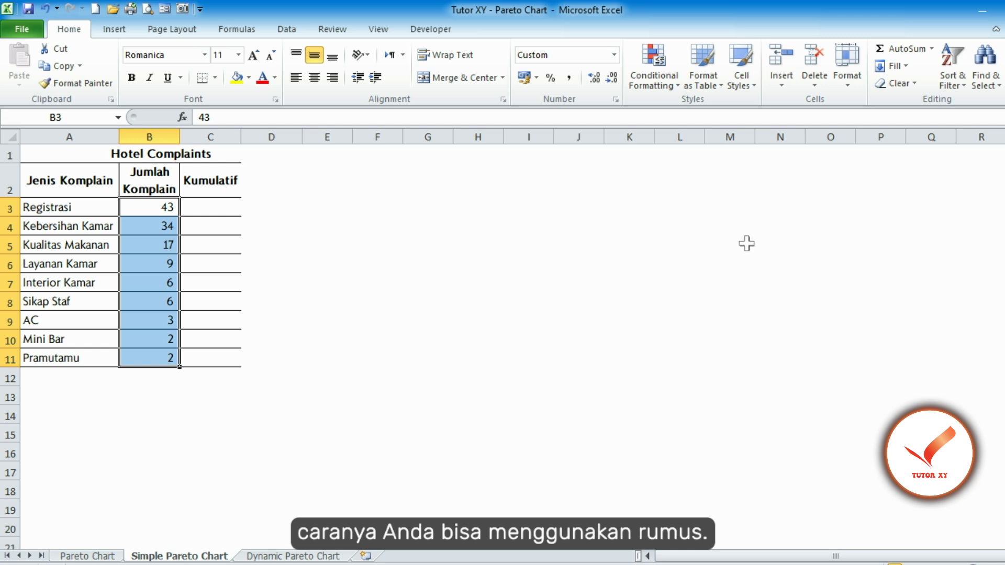
Enter the formula =B3 in cell C3 to start the Kumulatif column.
key(Right)
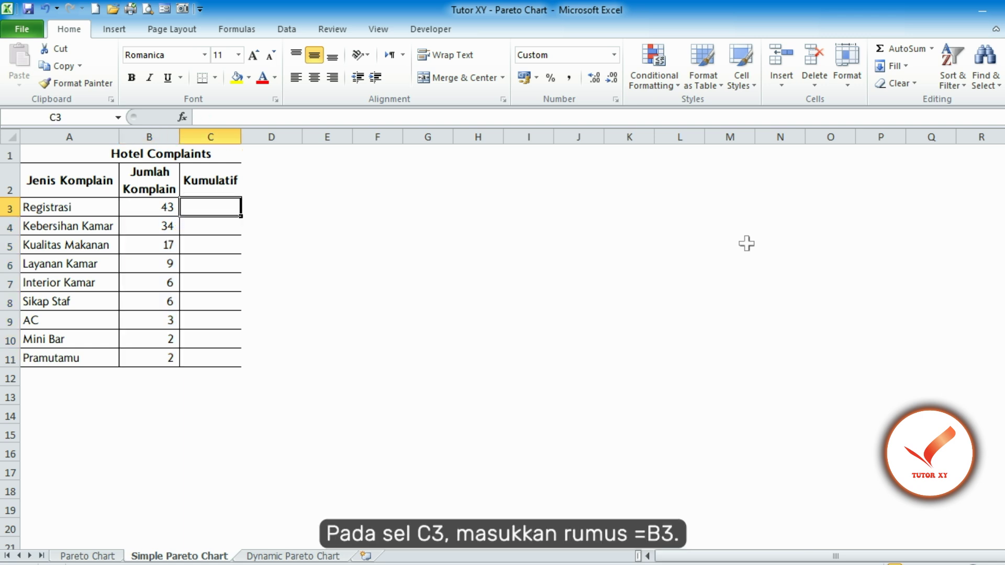
text(=)
key(Left)
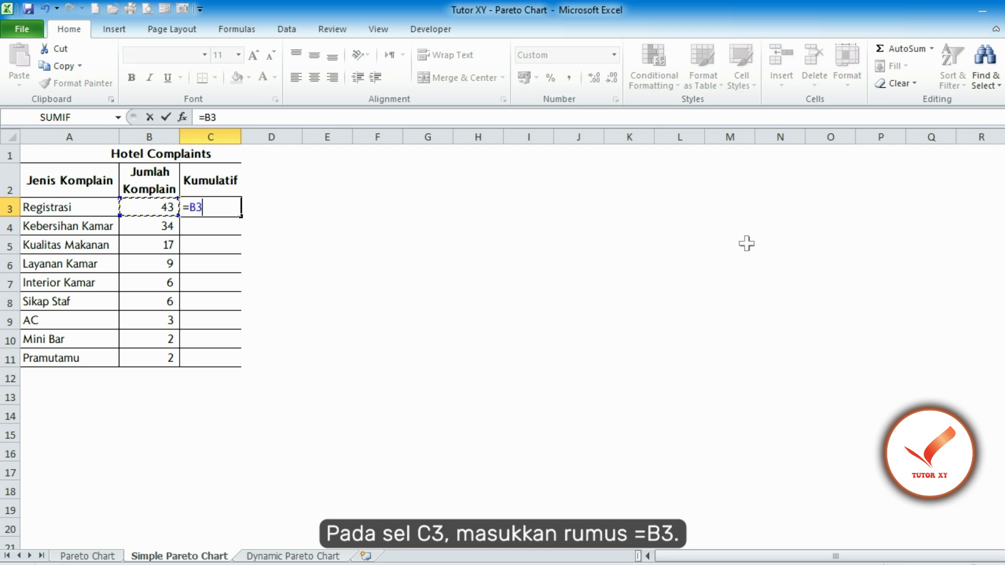
key(Return)
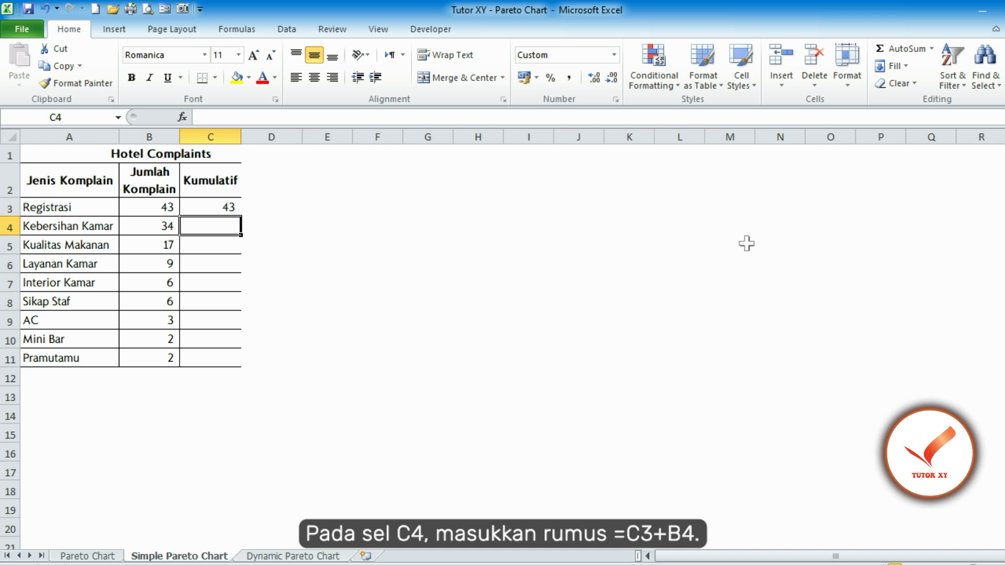
Enter the running-total formula =C3+B4 in cell C4 and fill it down through C11.
text(=)
key(Up)
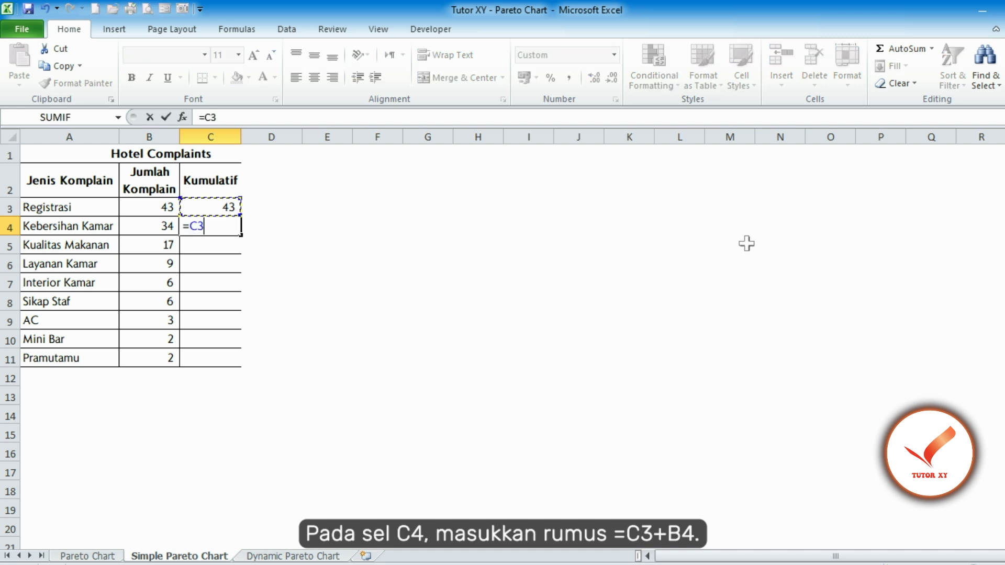
text(+)
key(Left)
key(Return)
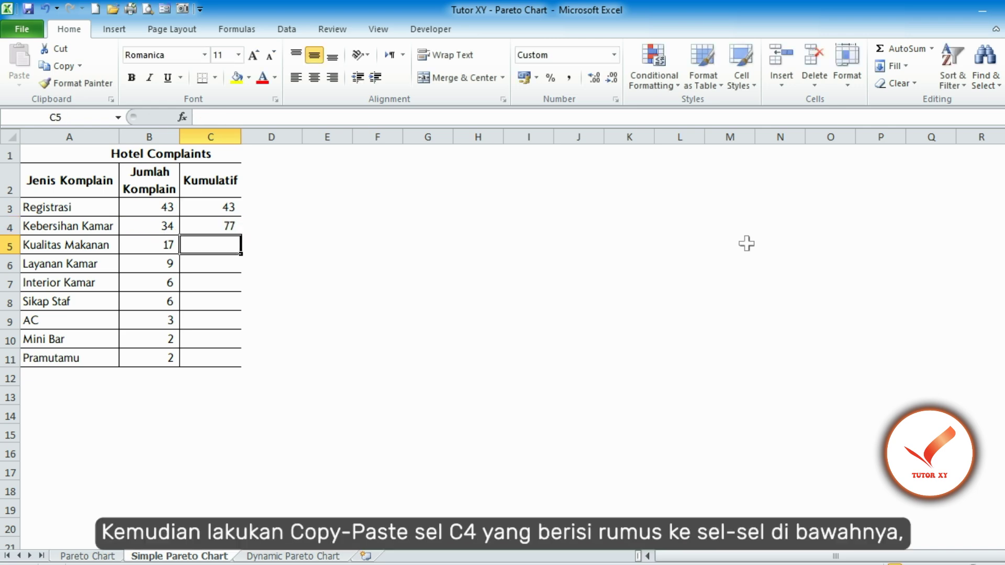
key(Up)
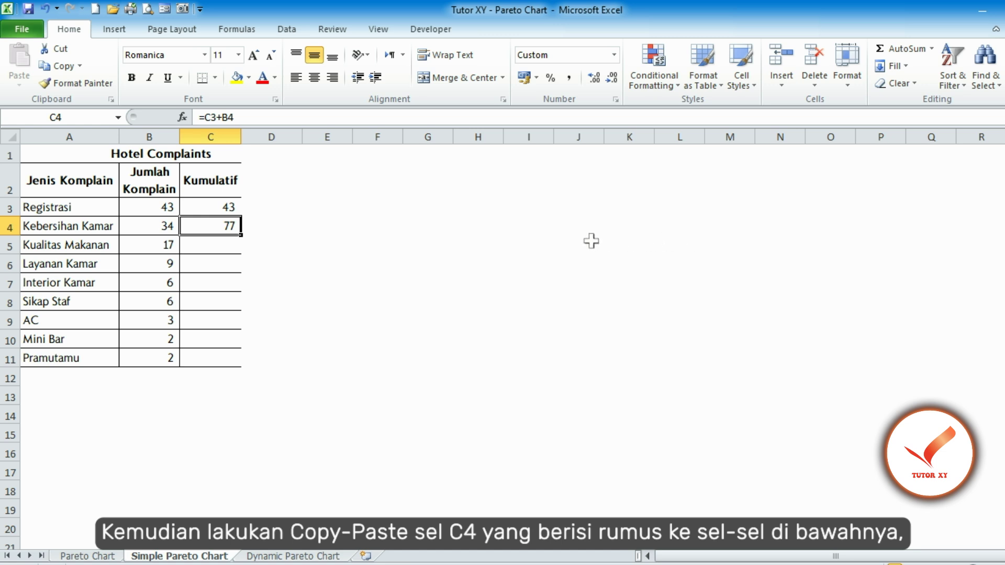
drag(241, 235, 241, 235)
double_click(241, 235)
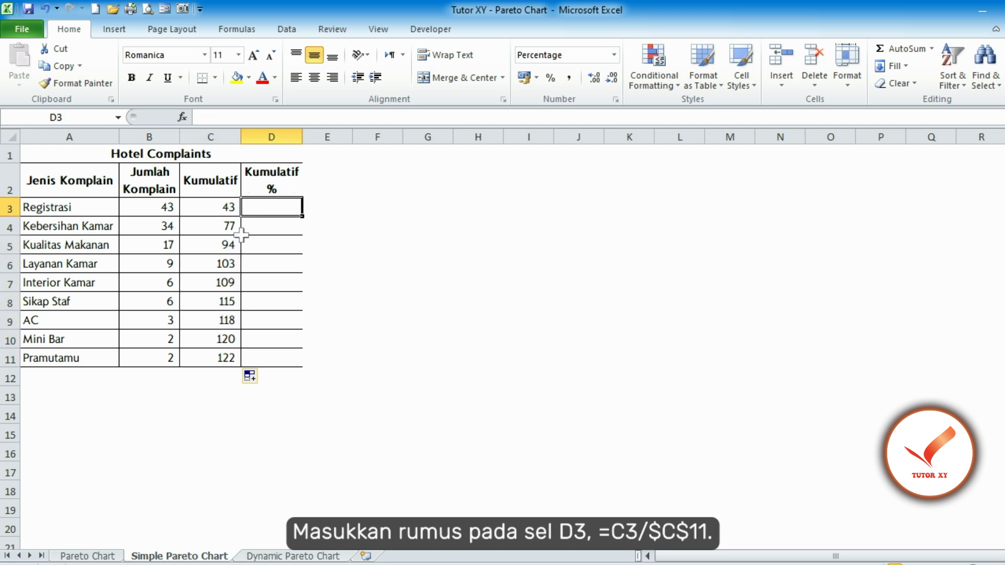
Enter the formula =C3/$C$11 in cell D3 and fill it down the Kumulatif % column through D11.
text(=)
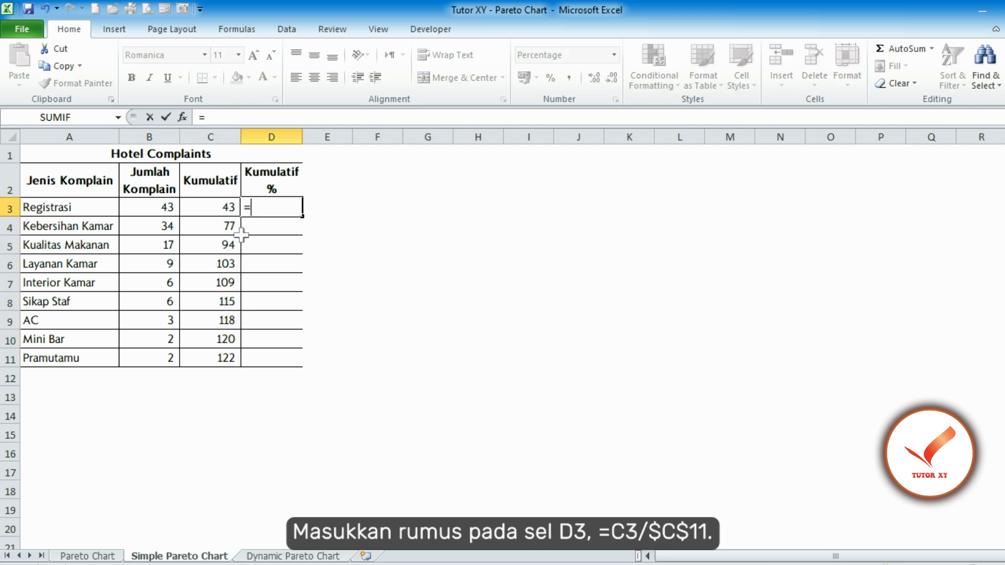
key(Left)
text(/)
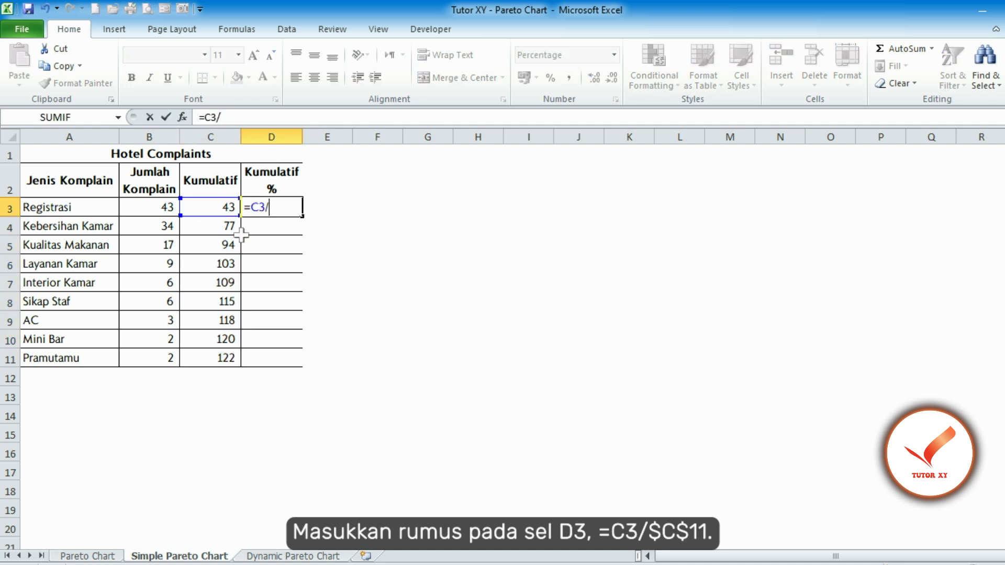
key(Left)
key(ctrl+Down)
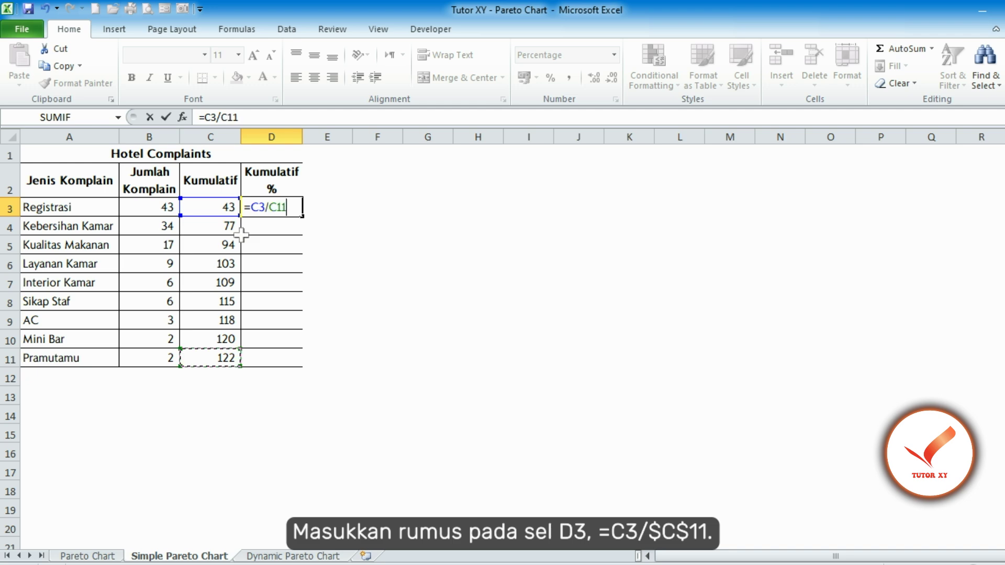
key(F4)
key(Return)
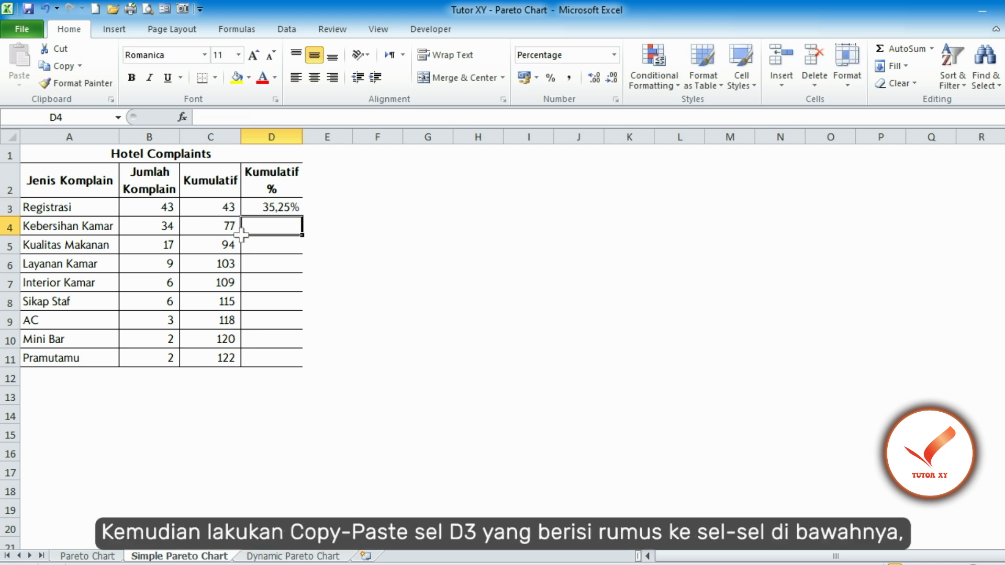
key(Up)
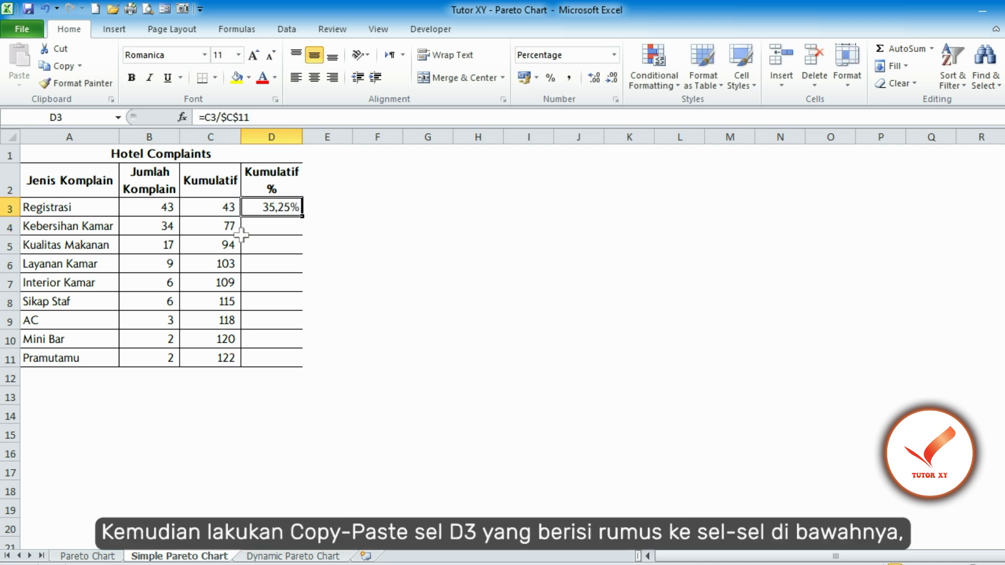
double_click(302, 216)
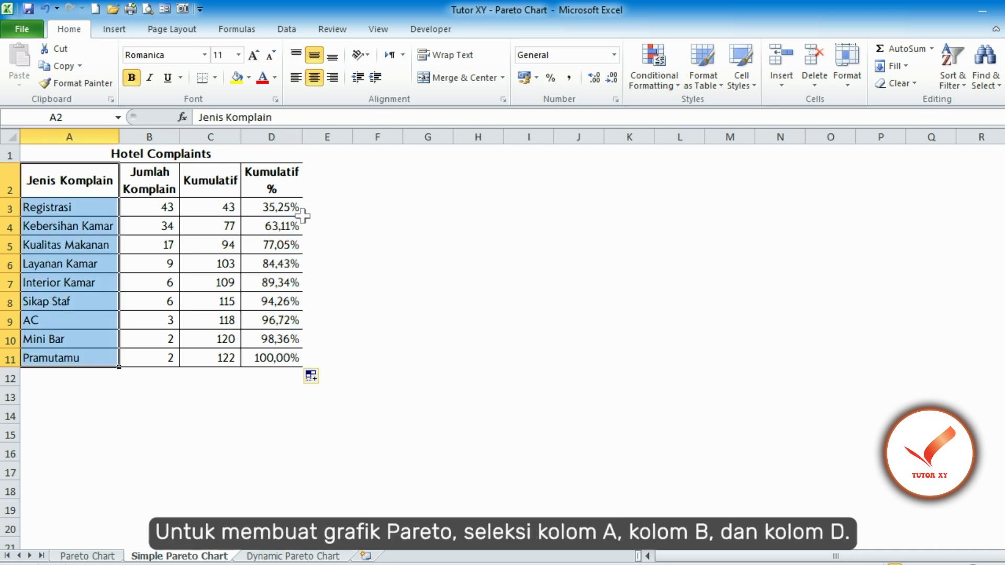
Insert a 2-D clustered column chart from A2:B11 and D2:D11, and apply chart Layout 3 to it.
key(shift+Right)
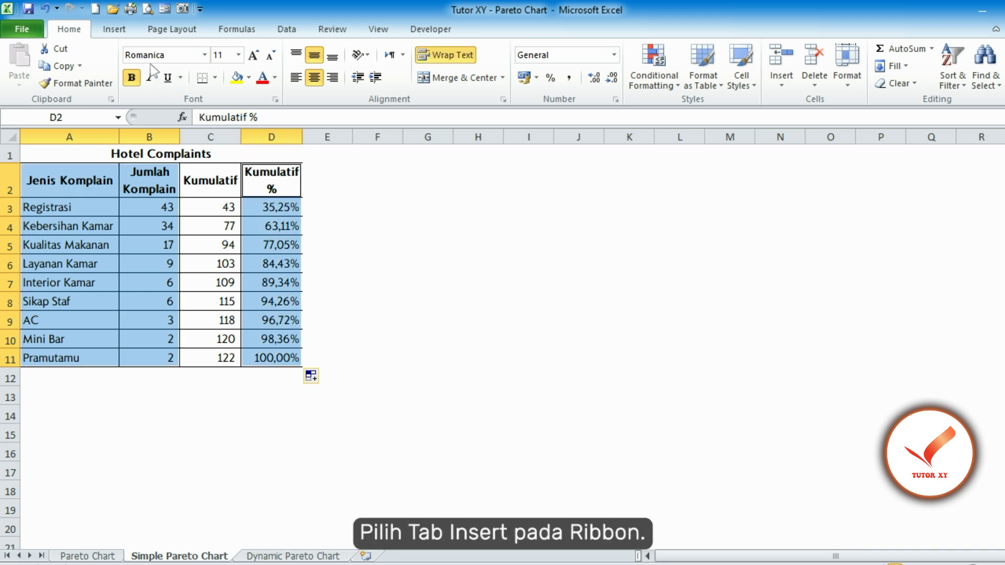
click(115, 33)
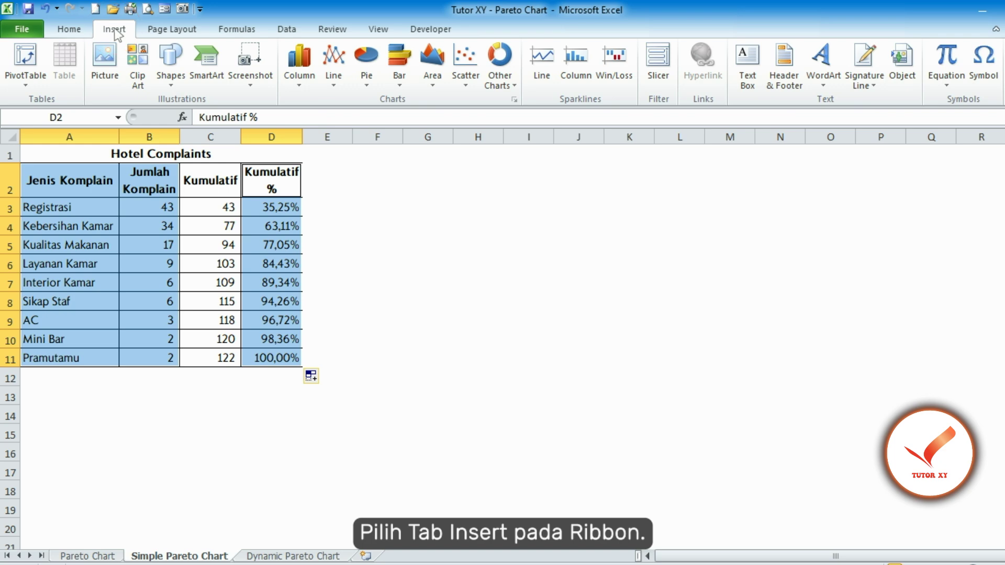
click(300, 59)
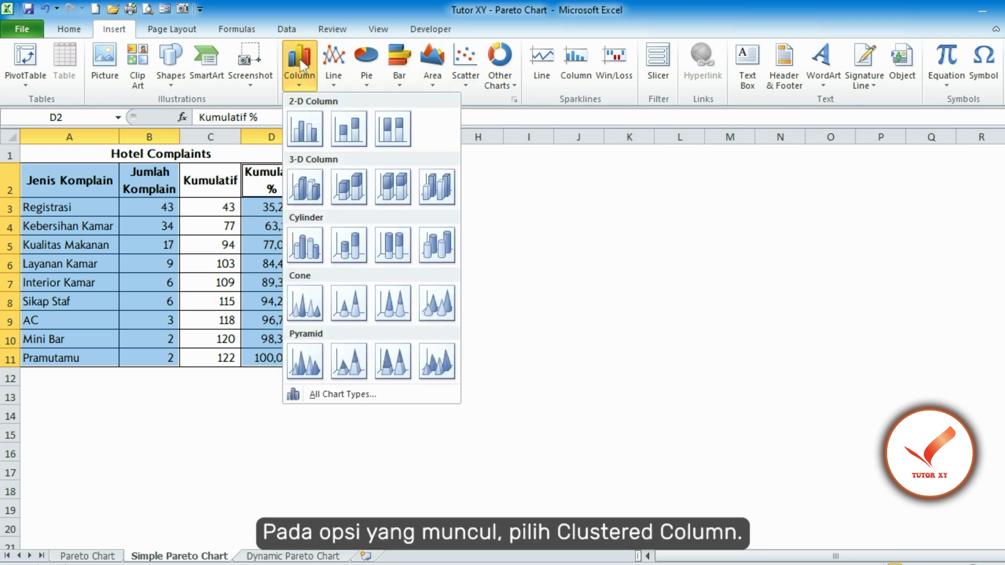
click(304, 127)
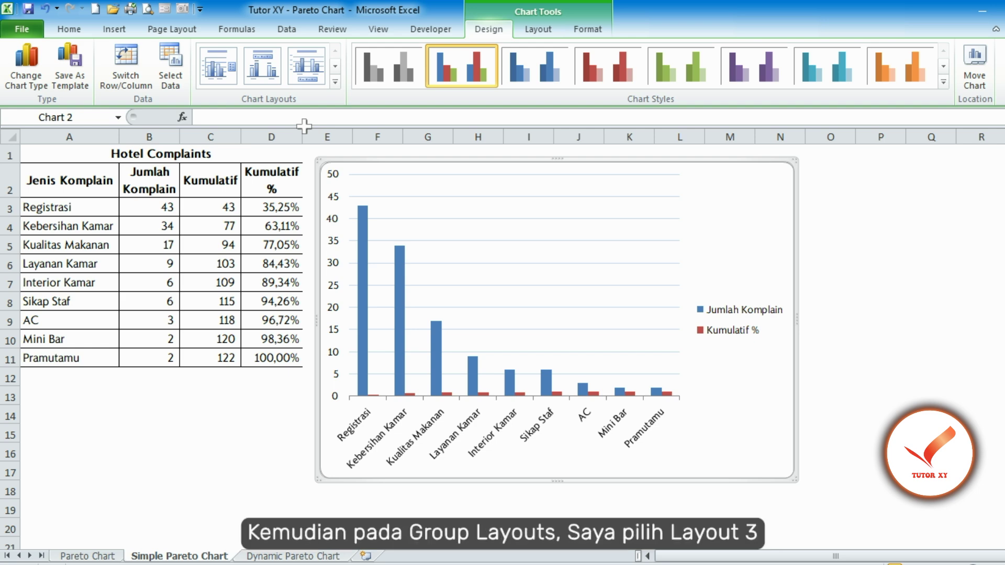
click(309, 67)
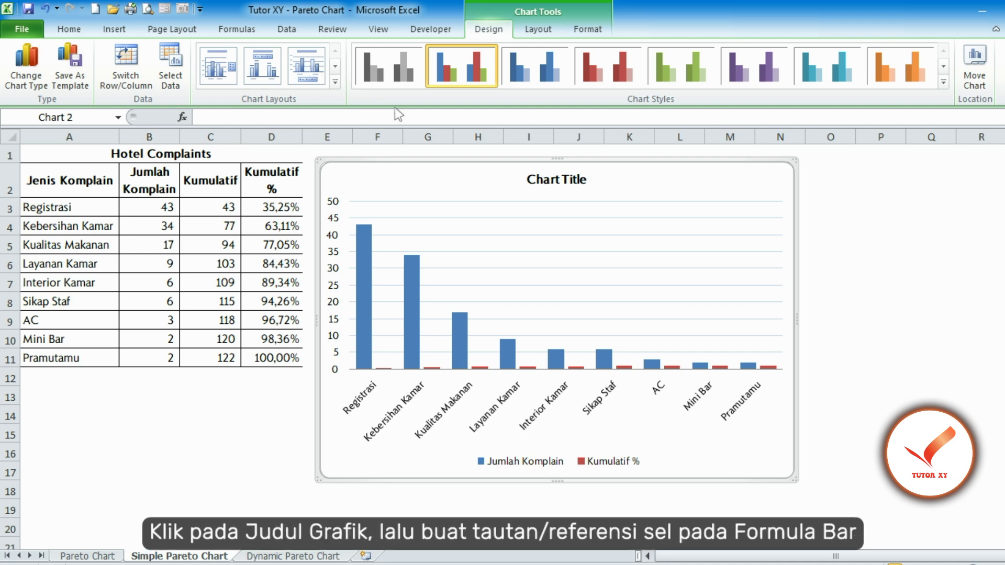
Link the chart title to cell A1 of the Simple Pareto Chart sheet with a formula reference.
click(542, 183)
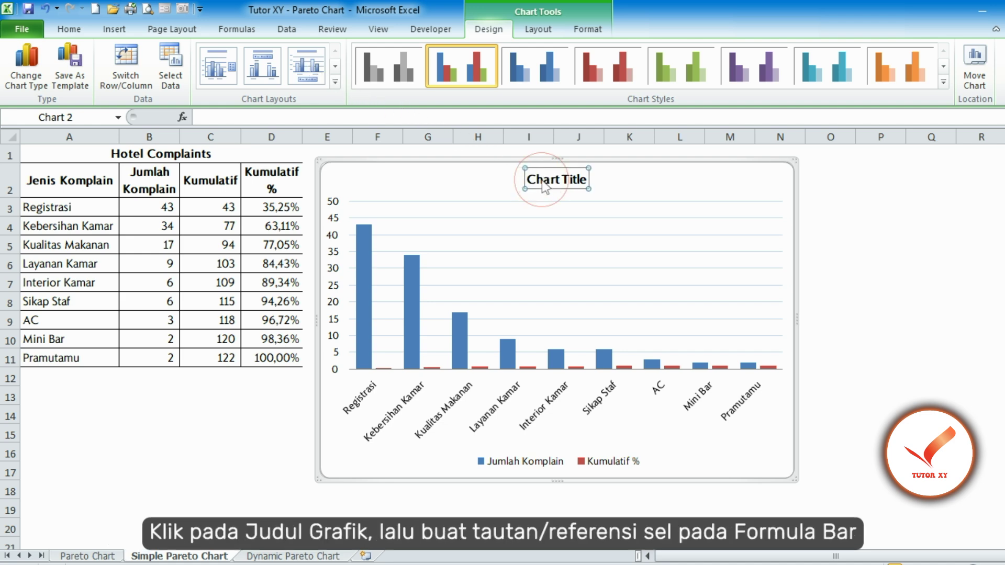
click(542, 117)
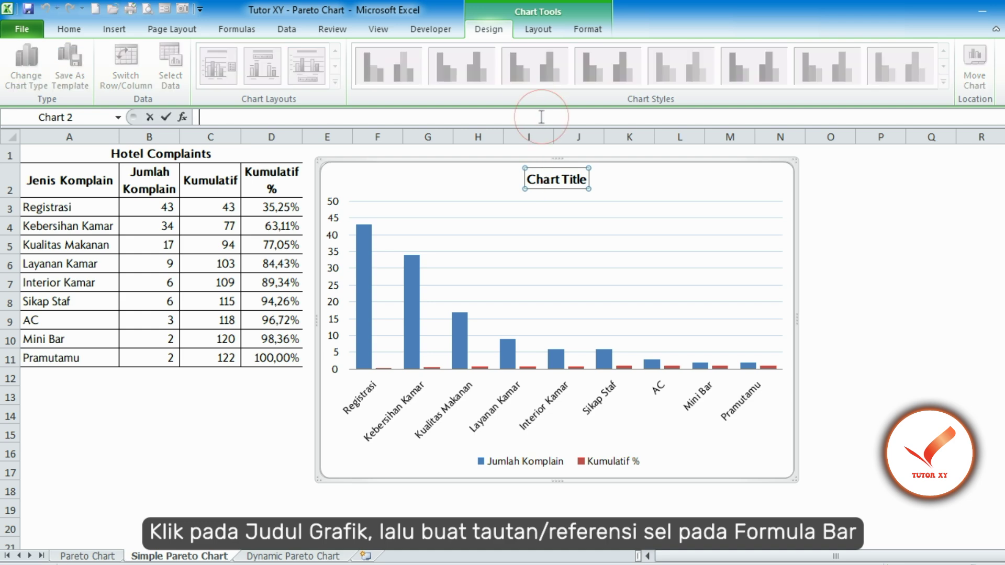
text(=)
key(Up)
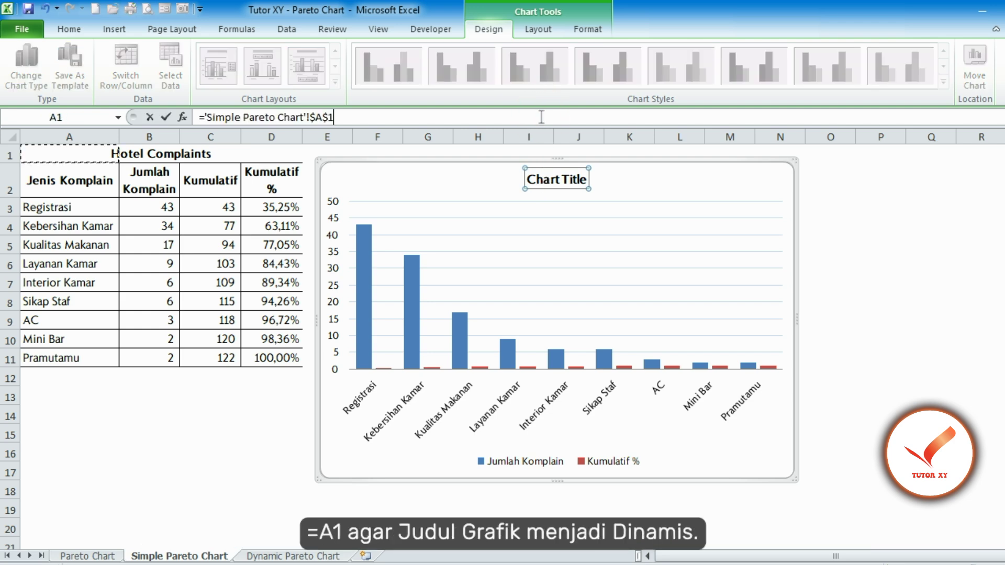
key(Return)
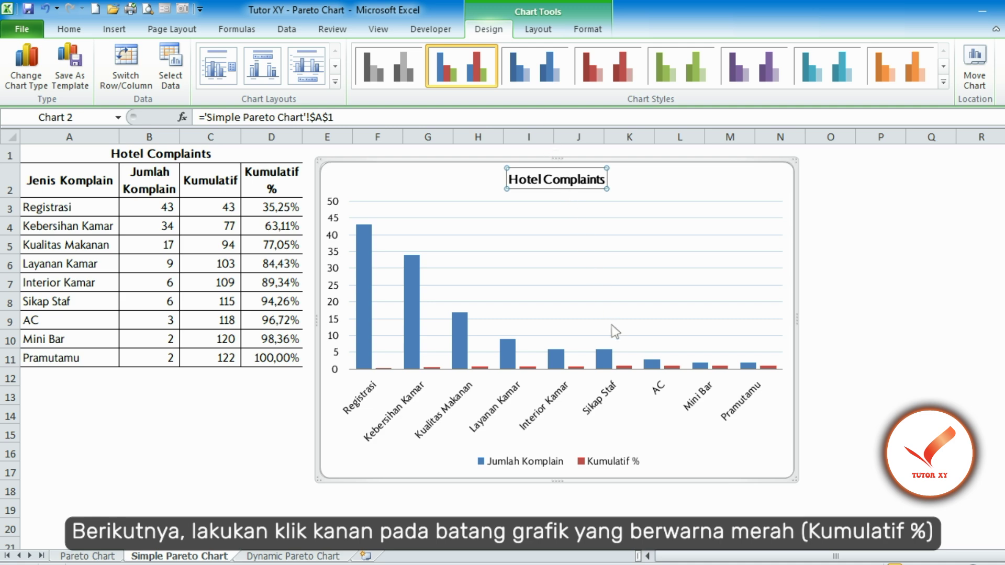
Change the chart type of the Kumulatif % series to a plain line without markers.
right_click(625, 367)
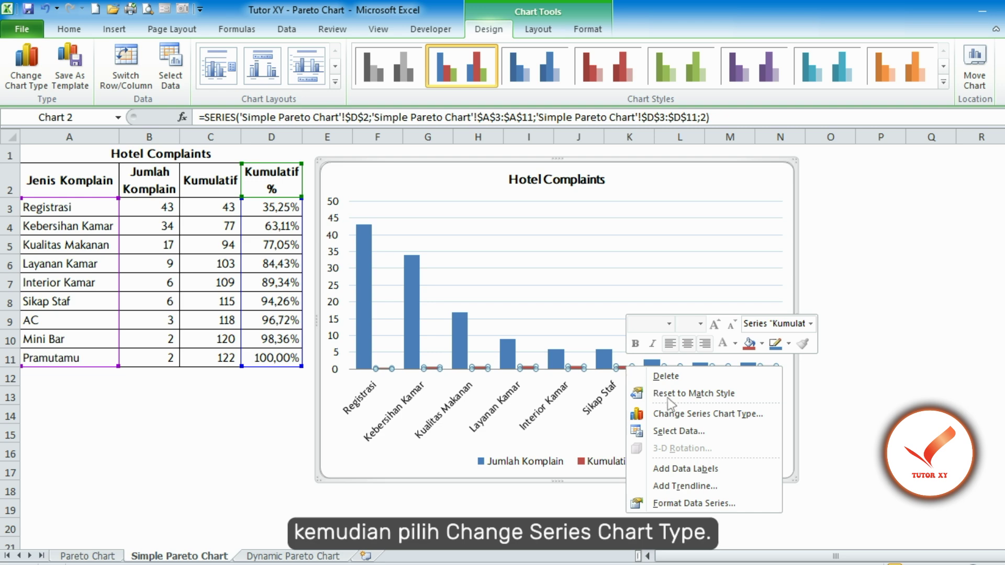
click(689, 414)
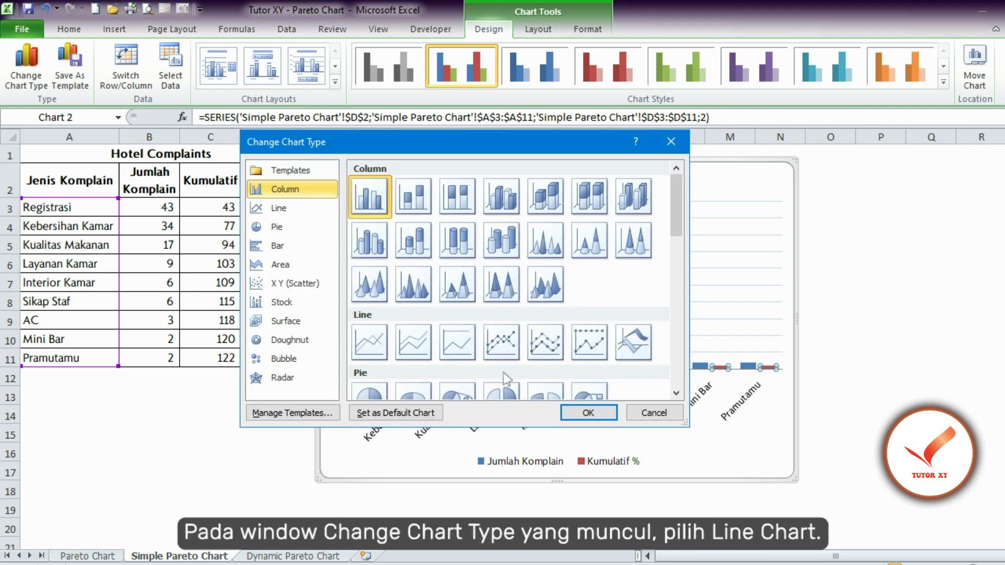
click(372, 345)
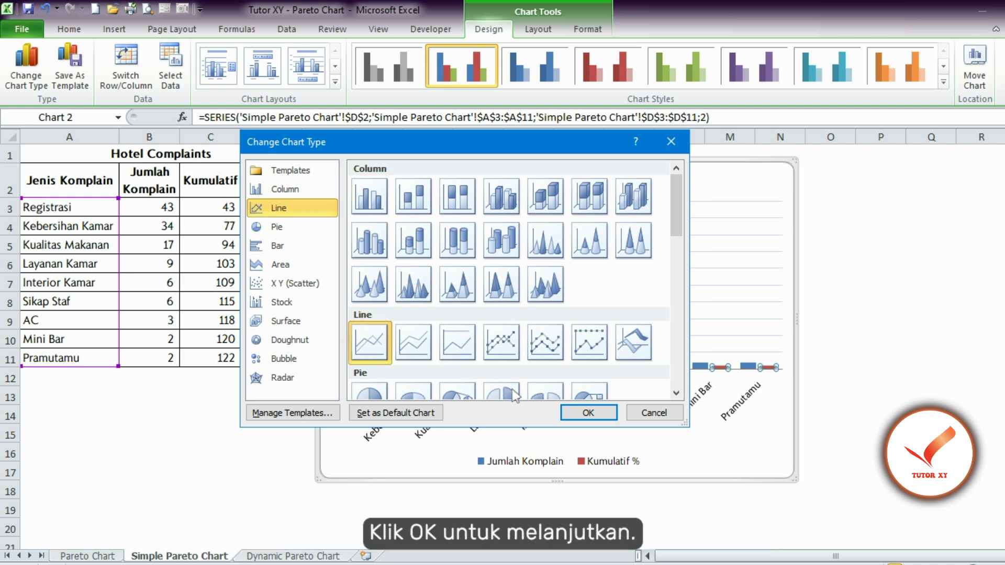
click(571, 414)
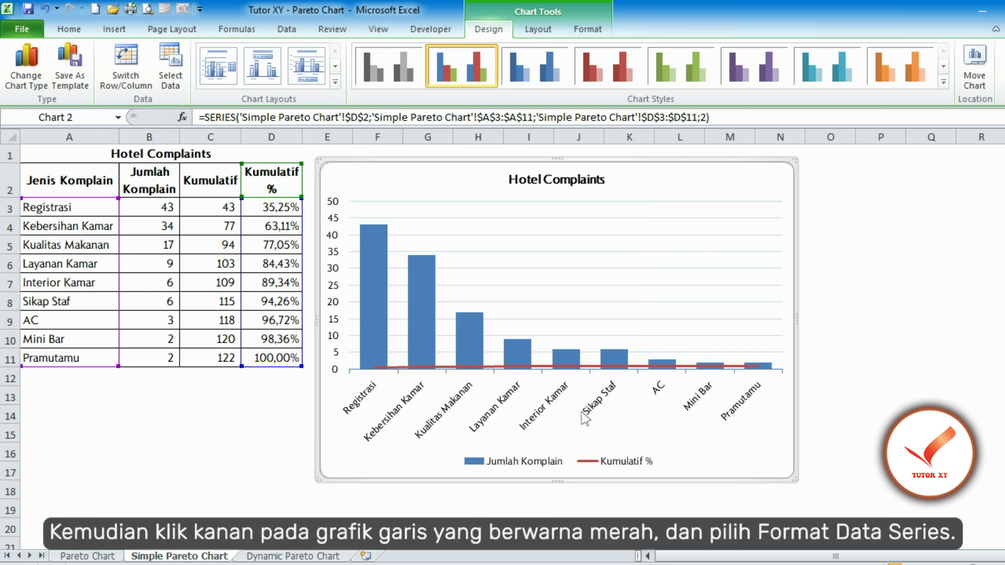
Plot the Kumulatif % line series on the secondary axis.
right_click(592, 368)
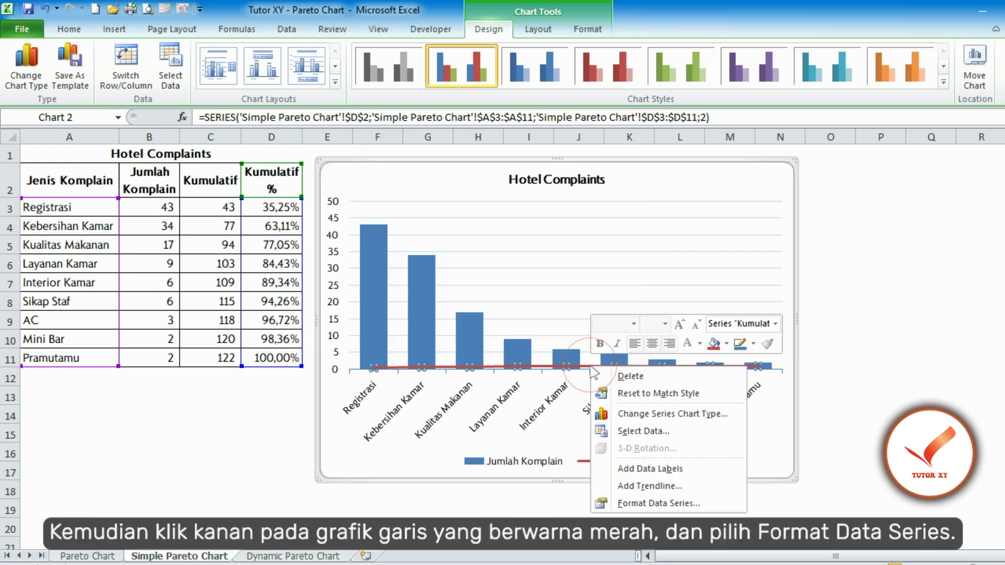
click(636, 501)
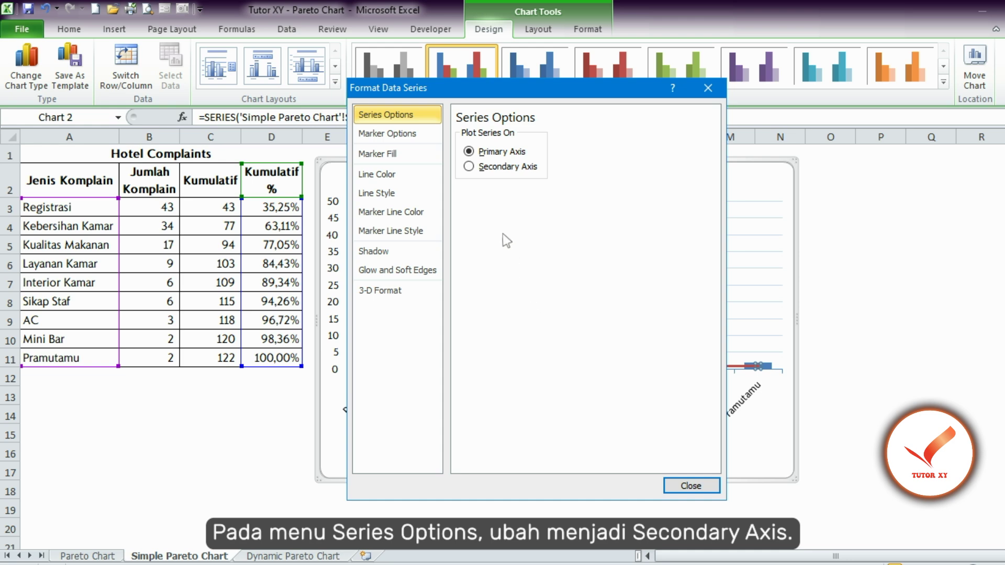
click(469, 167)
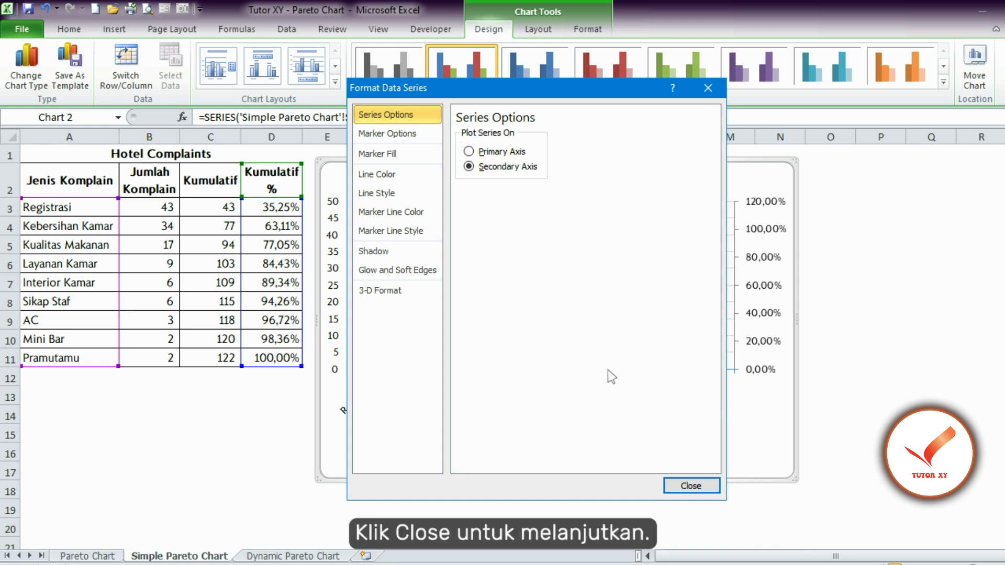
click(690, 487)
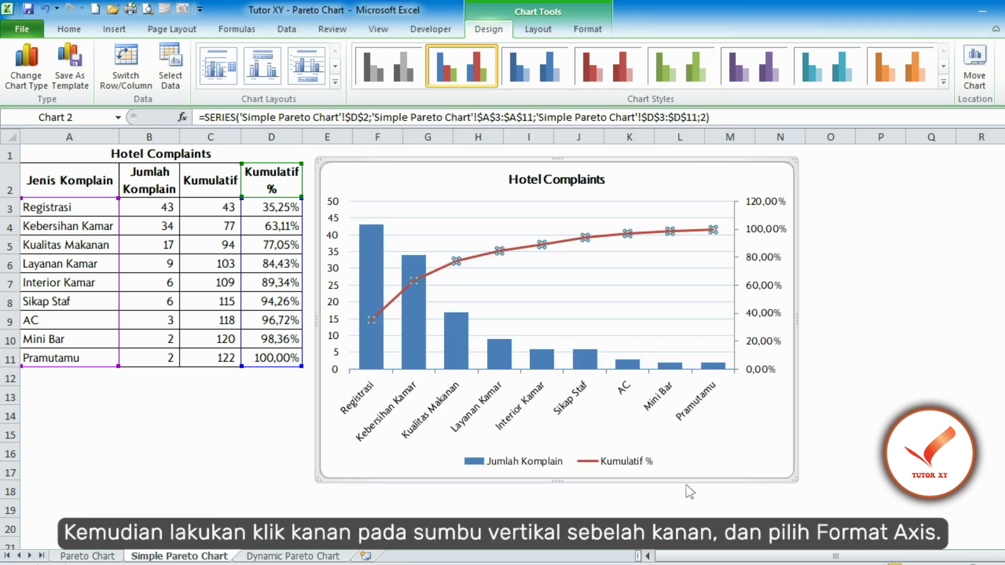
Fix the maximum of the chart's secondary vertical axis at 1.
right_click(749, 258)
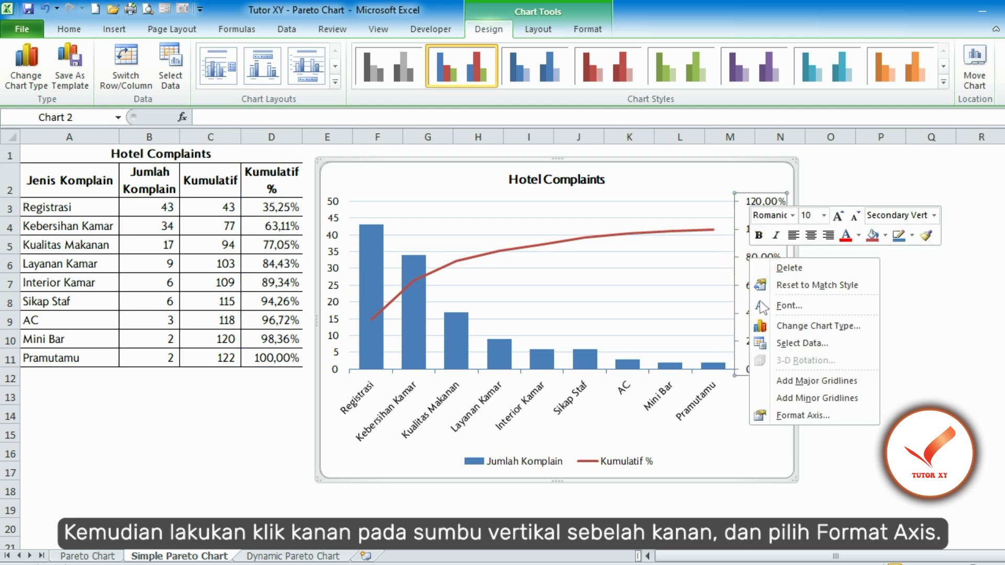
click(790, 415)
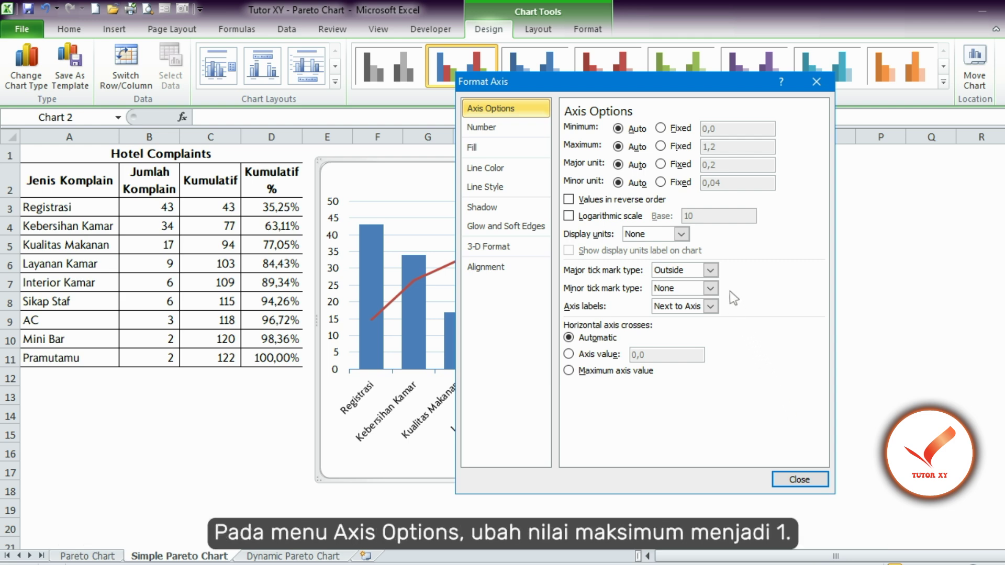
click(661, 145)
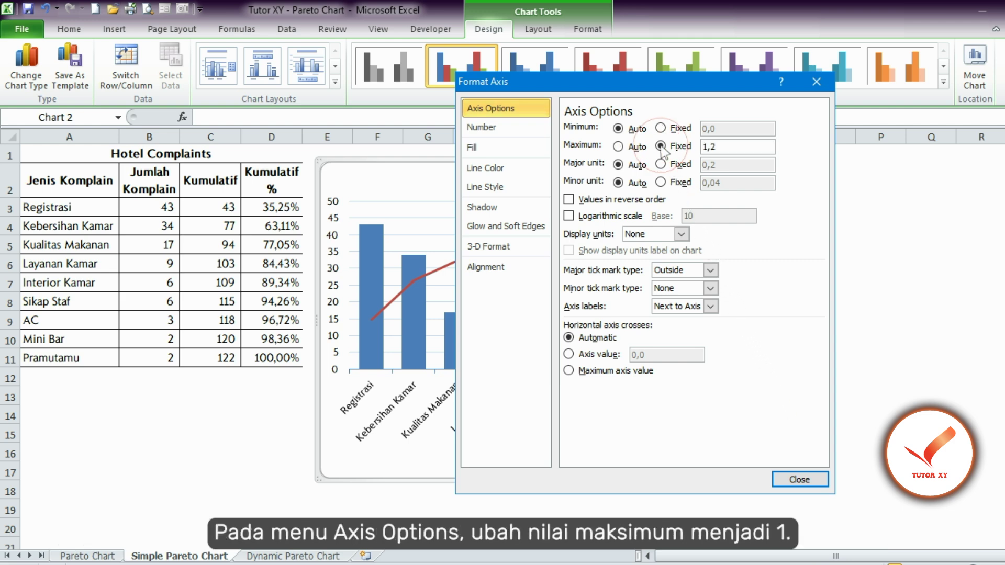
click(724, 146)
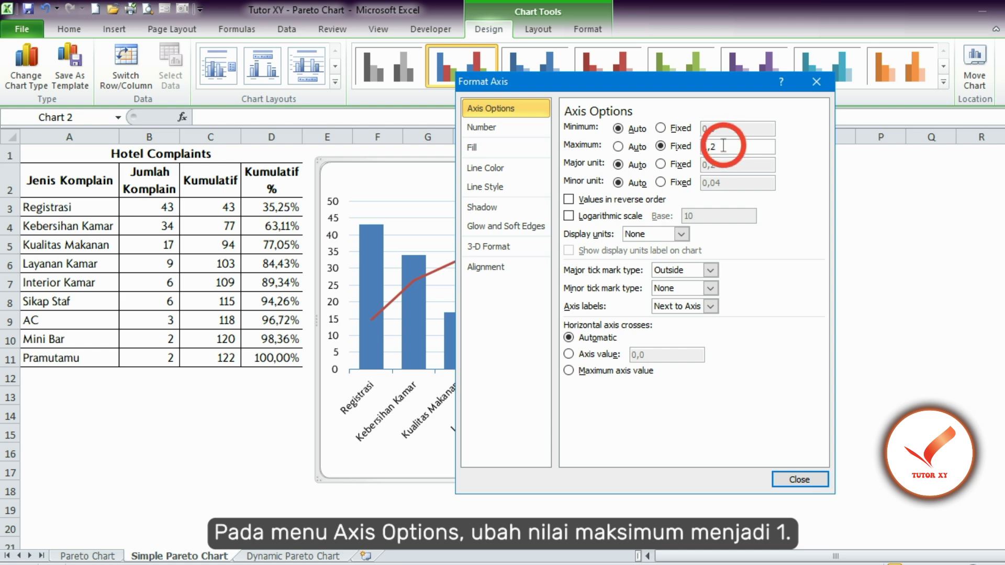
key(BackSpace)
key(BackSpace)
key(BackSpace)
text(1)
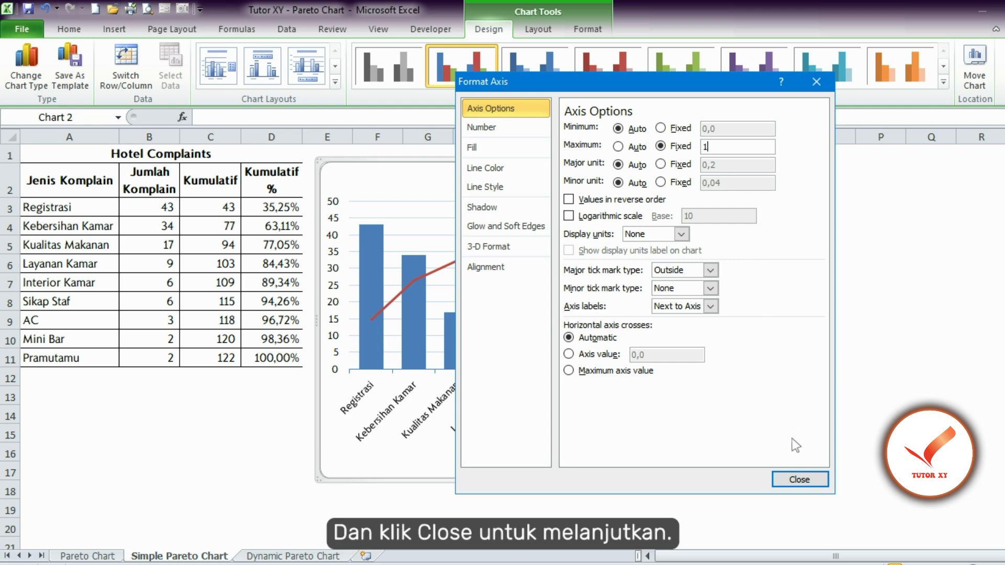
click(800, 480)
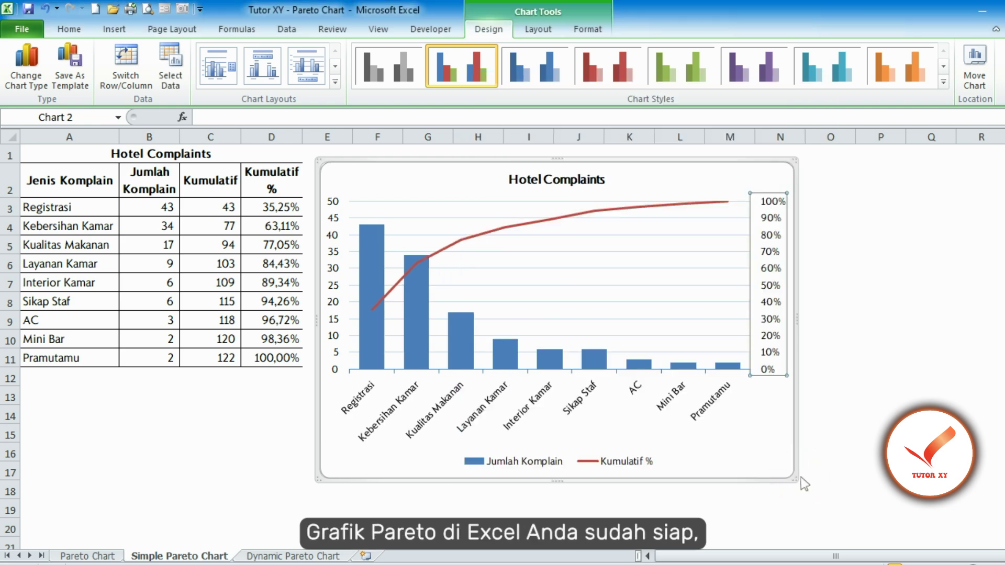
key(Escape)
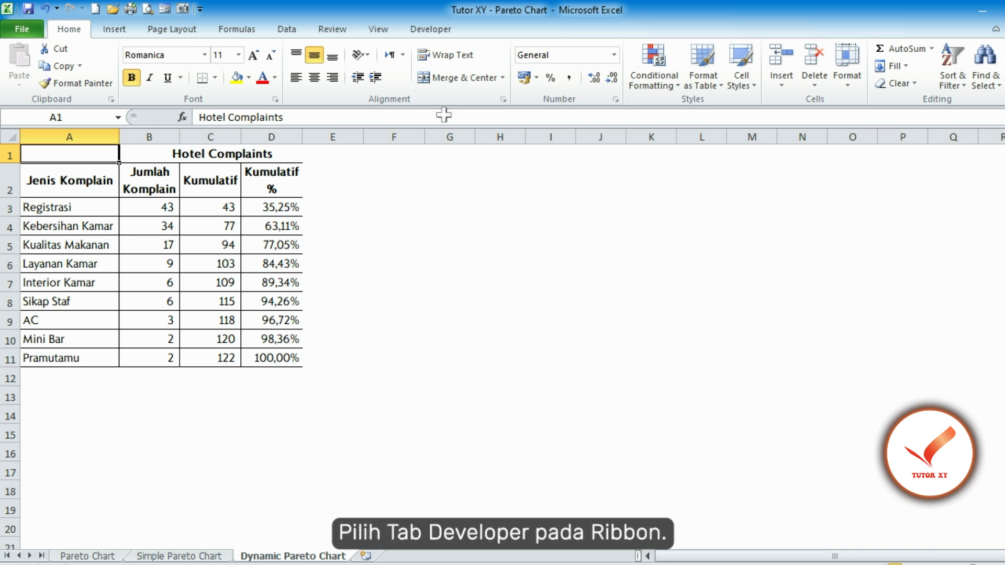
Insert a horizontal Form Controls scroll bar on the Dynamic Pareto Chart sheet, spanning cells G18 to O18.
click(431, 31)
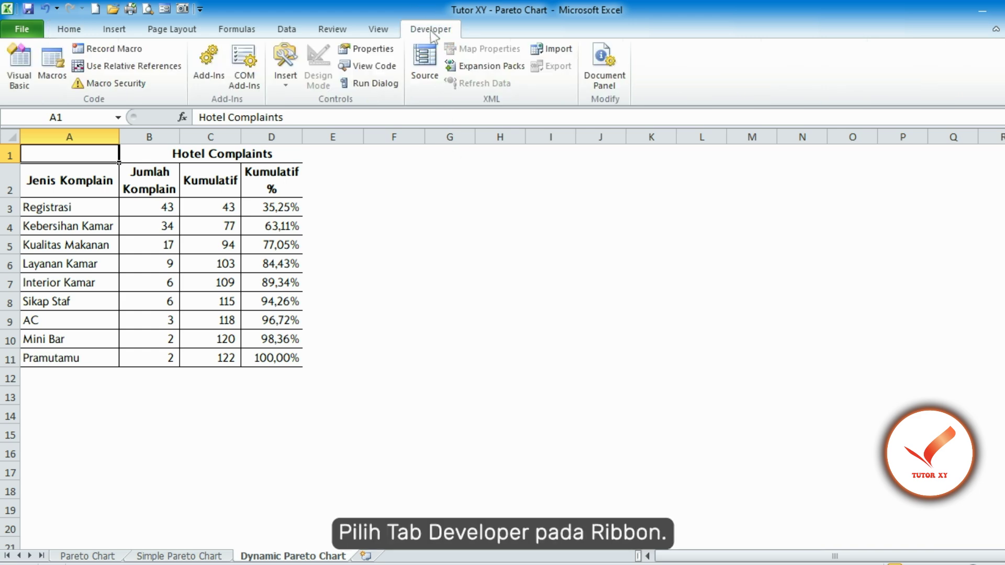
click(286, 61)
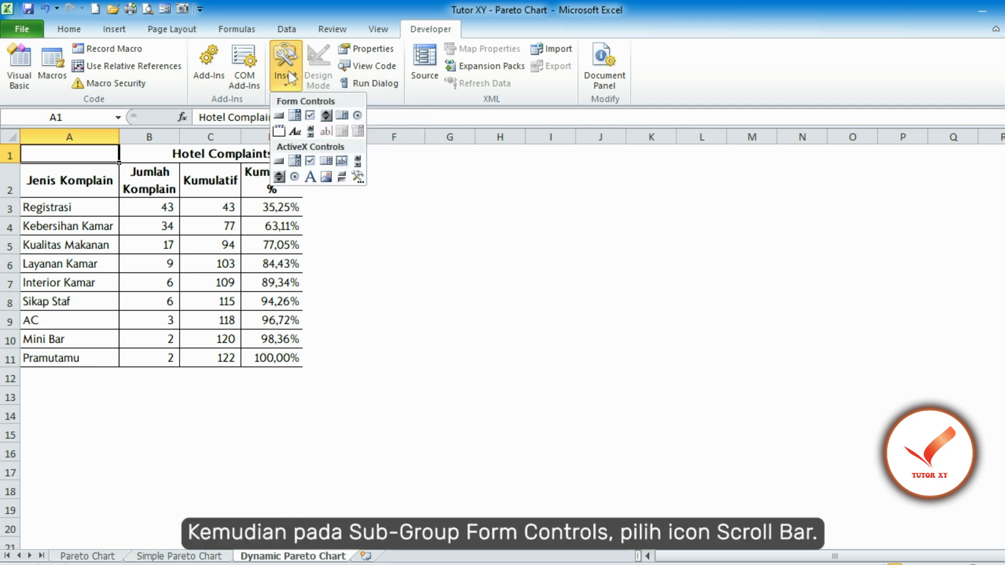
click(310, 132)
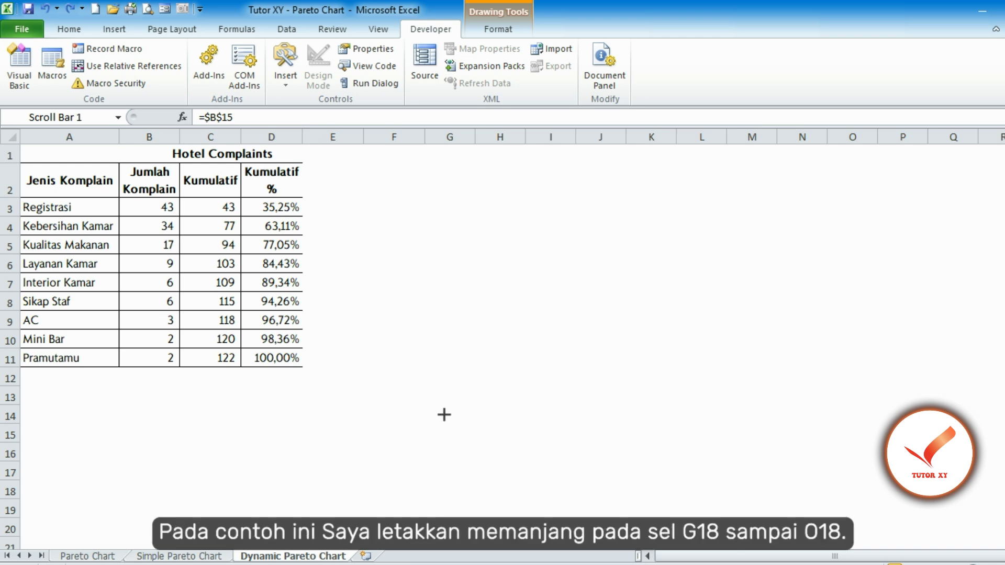
click(475, 480)
drag(476, 481, 876, 498)
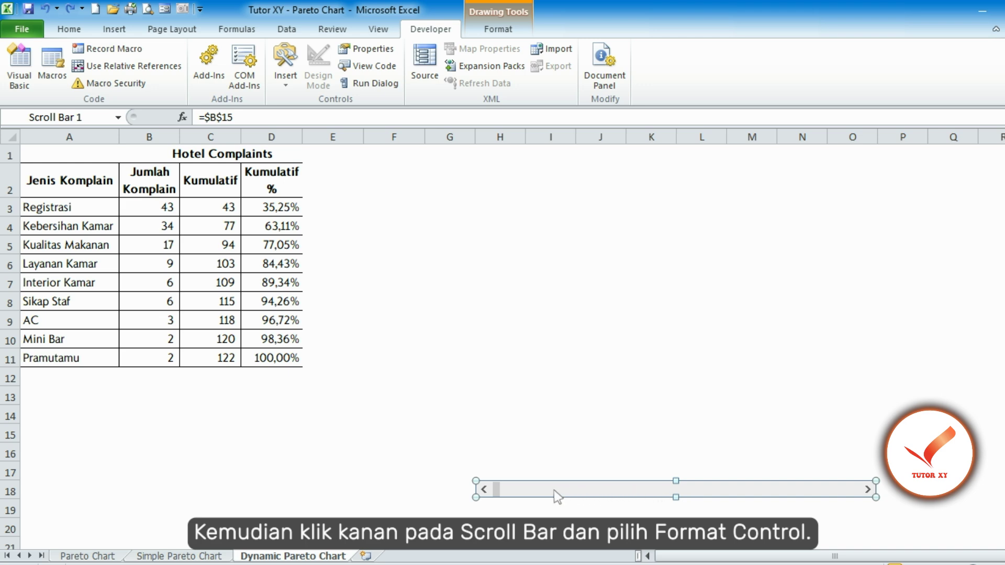
Format the scroll bar control with an incremental change of 5 and link it to cell $B$15.
right_click(486, 489)
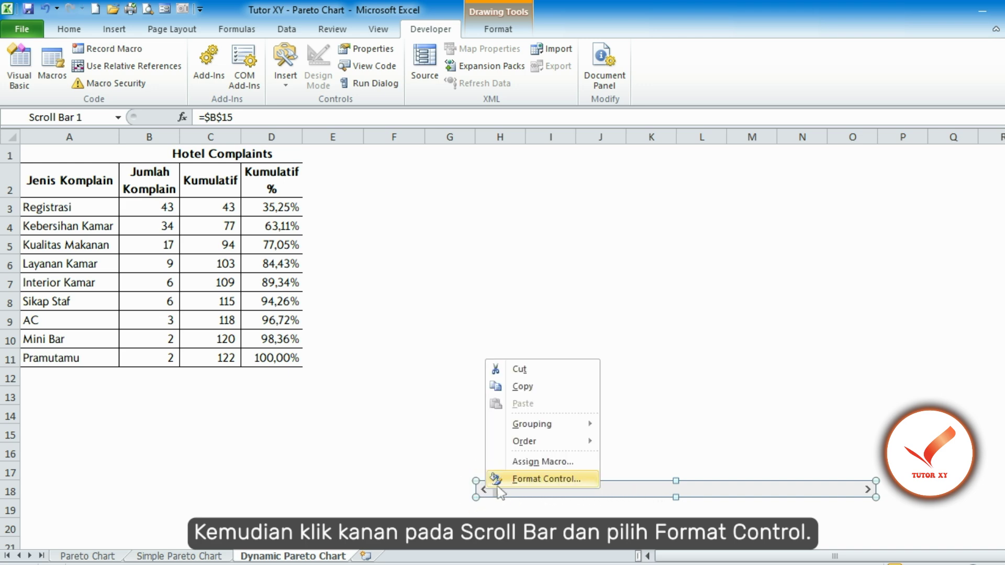
click(524, 479)
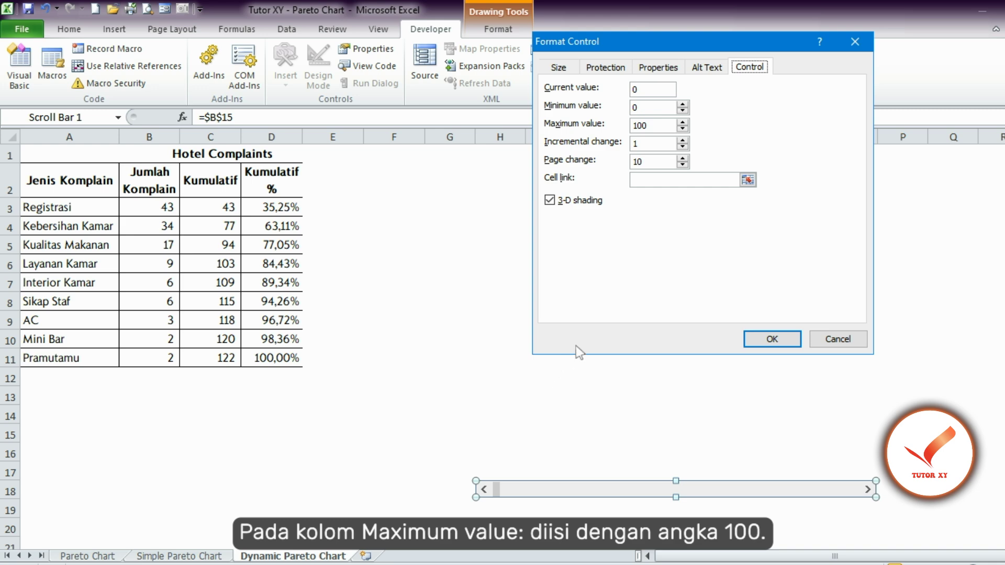
click(652, 142)
key(BackSpace)
text(5)
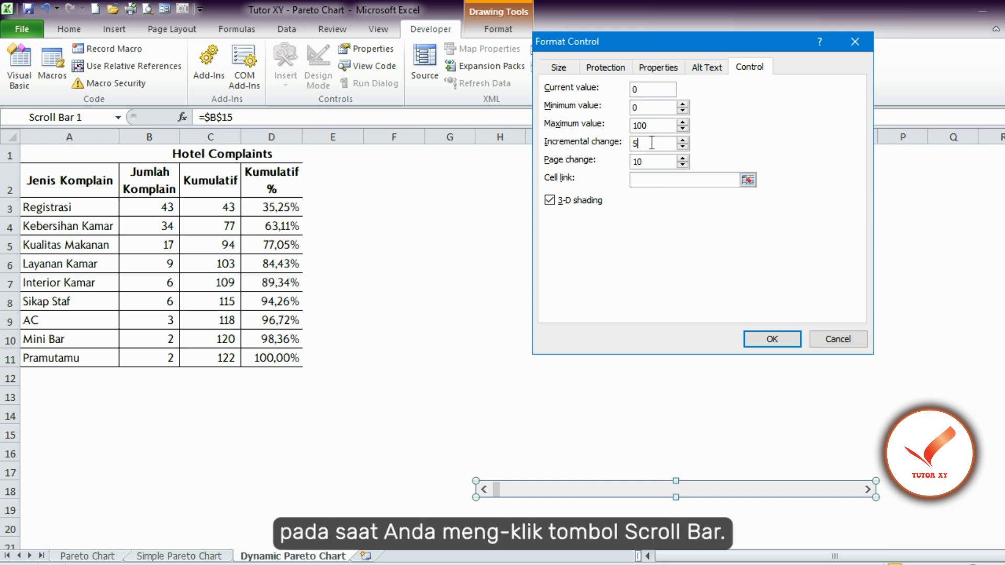
click(666, 179)
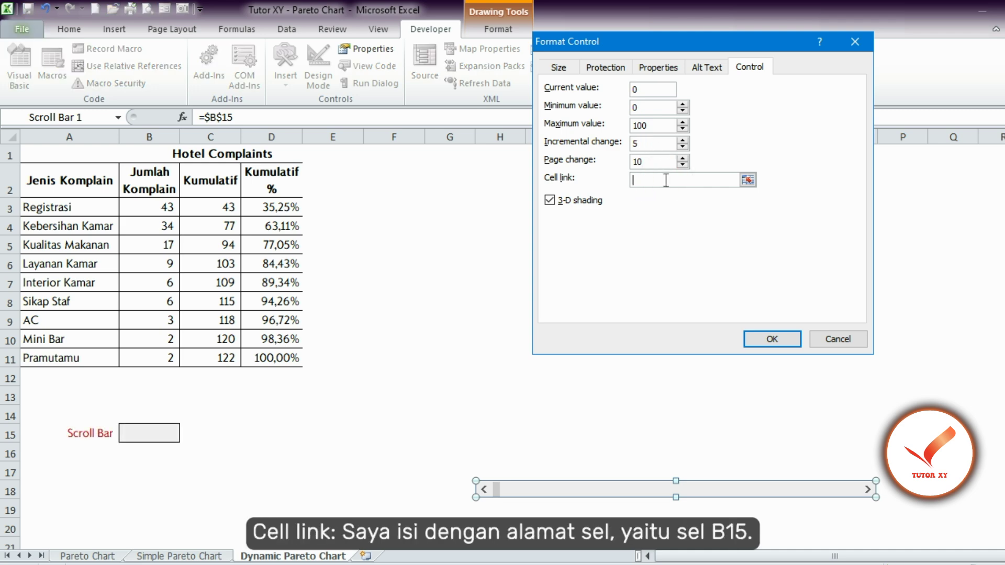
text($B$15)
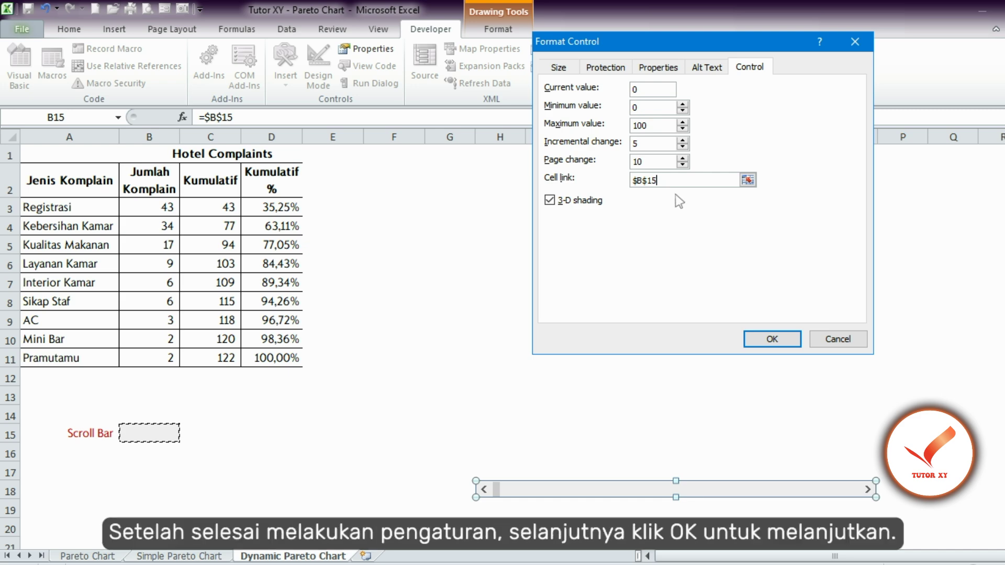
click(772, 338)
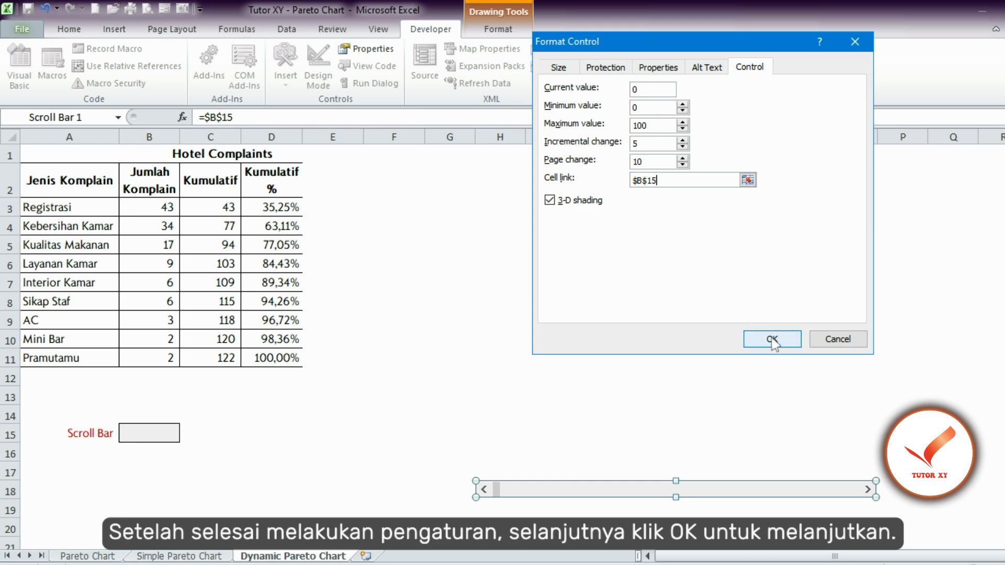
click(773, 341)
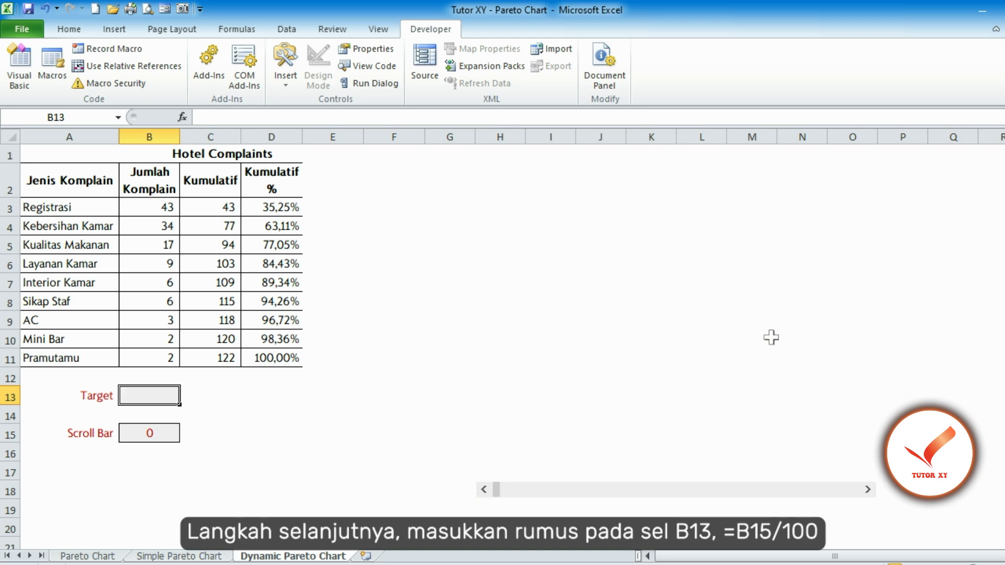
Enter the formula =B15/100 in the Target cell B13.
text(=)
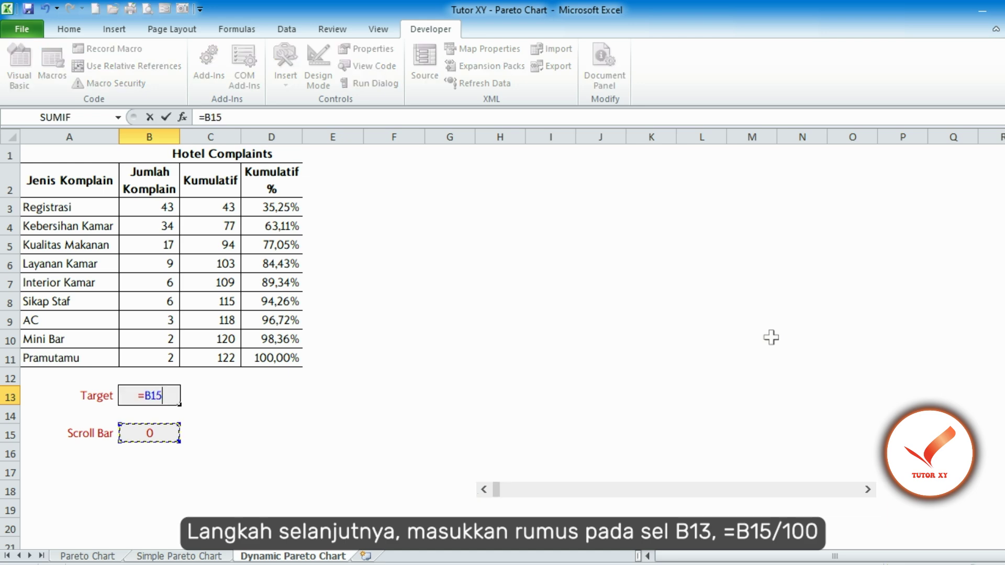
text(/100)
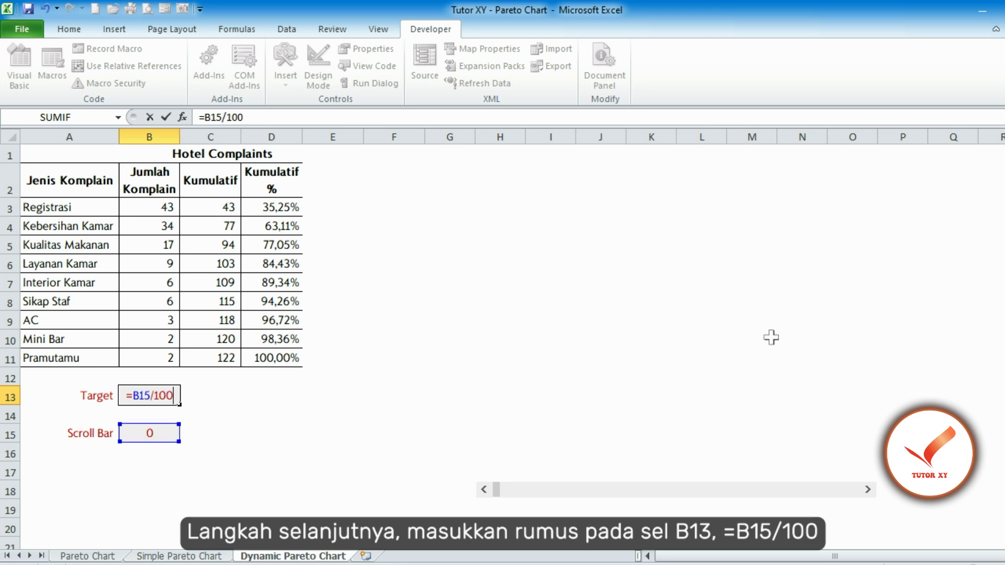
key(Return)
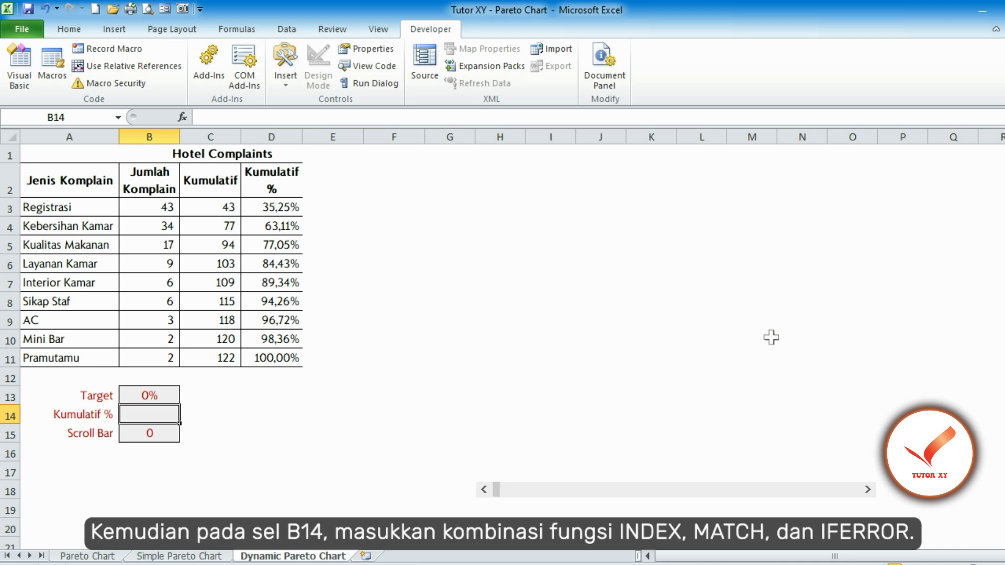
Enter =IFERROR(INDEX(D3:D11;IFERROR(MATCH(B13;D3:D11;1);0)+1);1) in the Kumulatif % cell B14.
text(=)
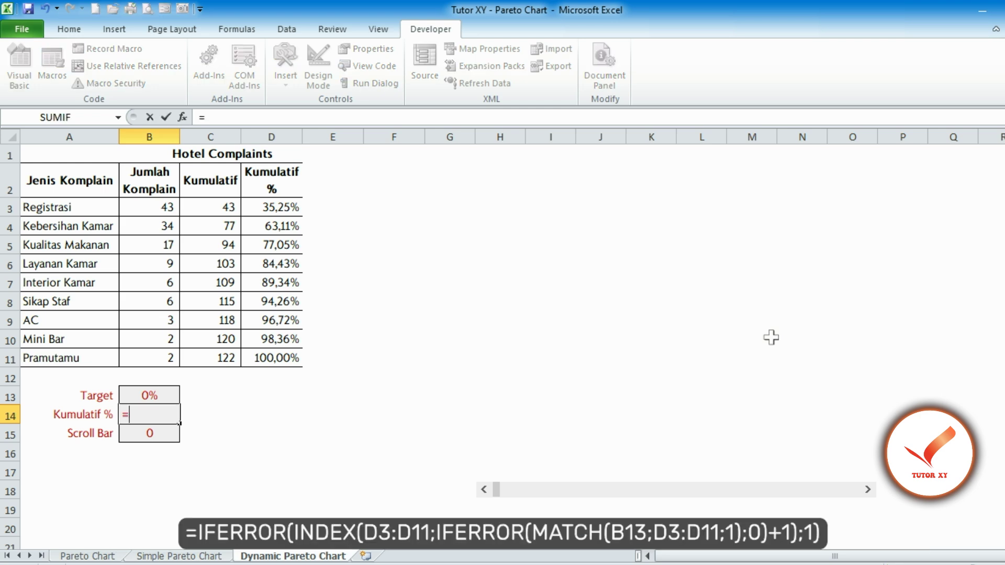
text(IFERROR()
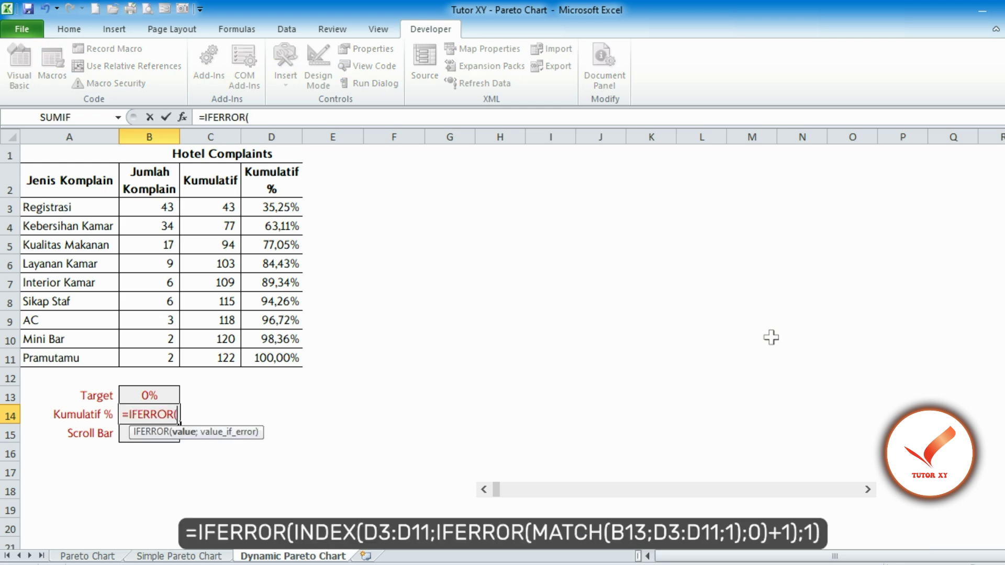
text(INDEX()
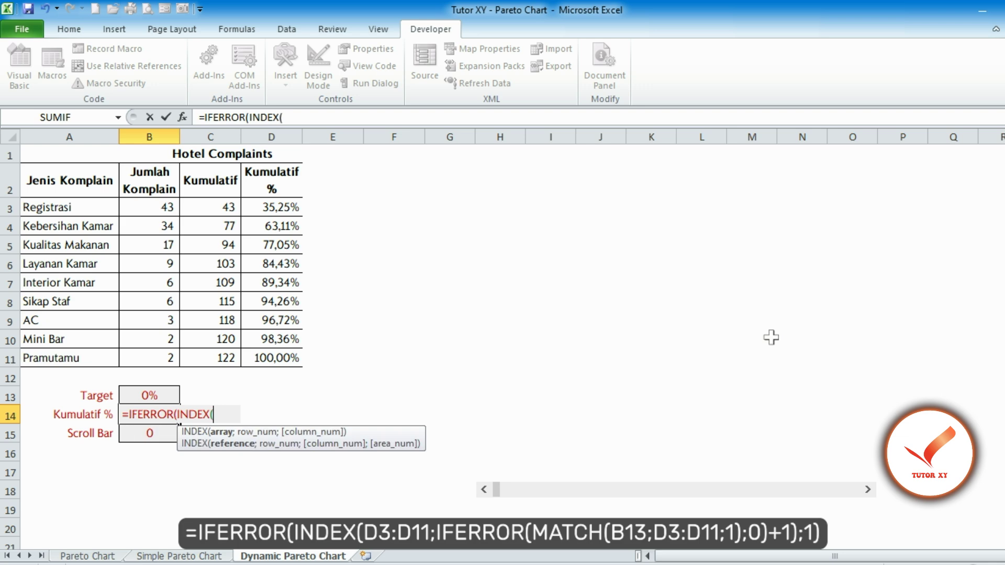
text(D3:D11)
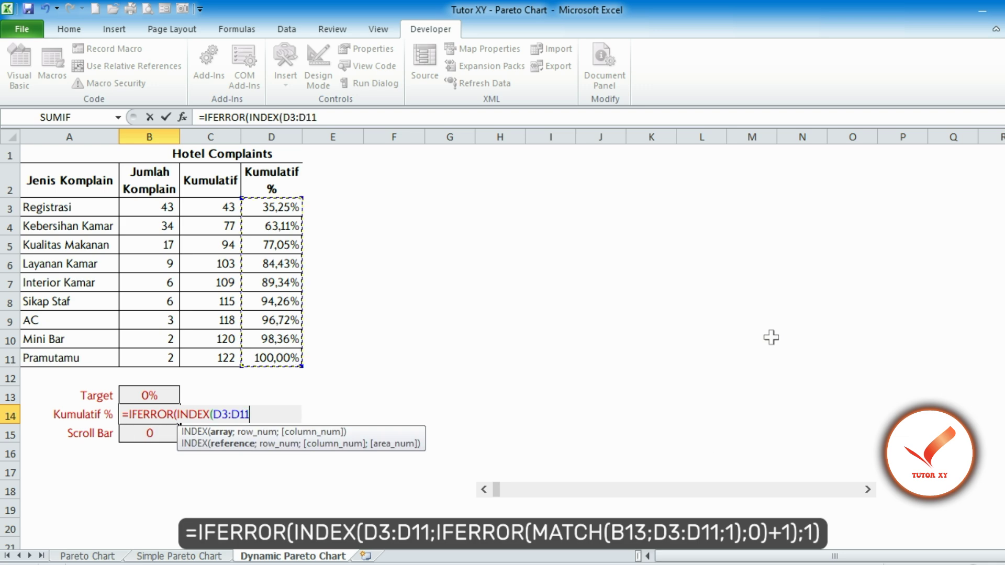
text(;)
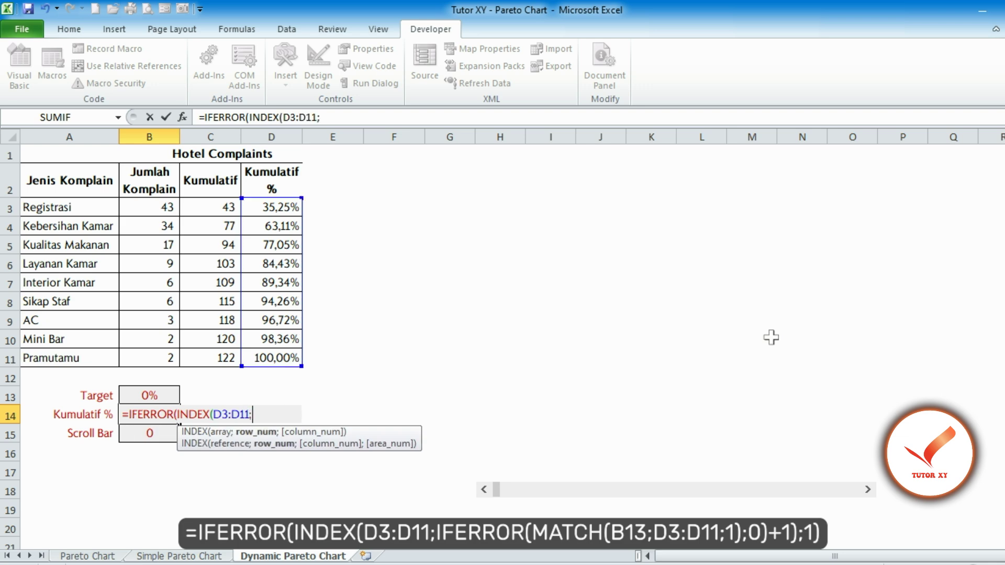
text(IFERROR()
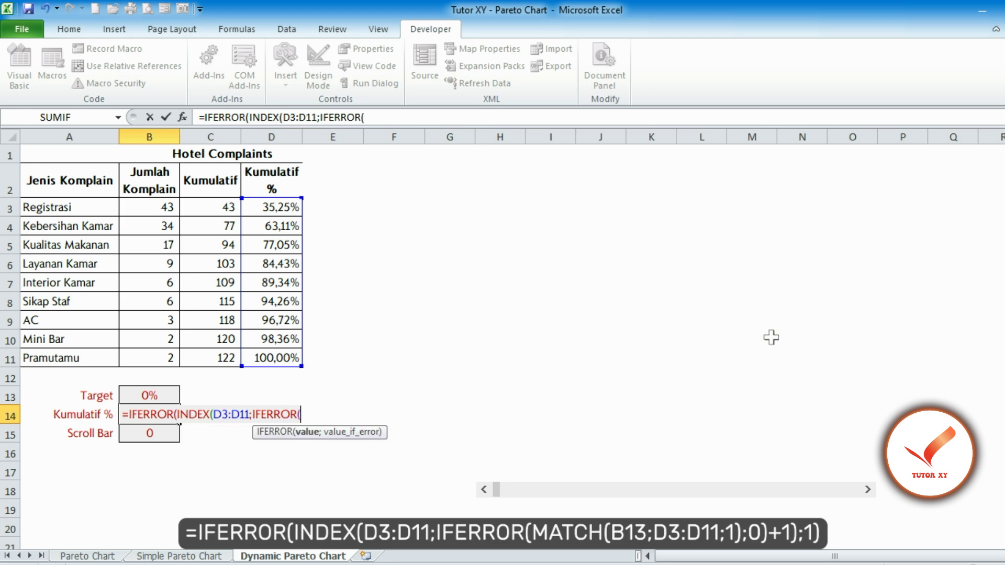
text(MATCH()
key(Up)
text(;)
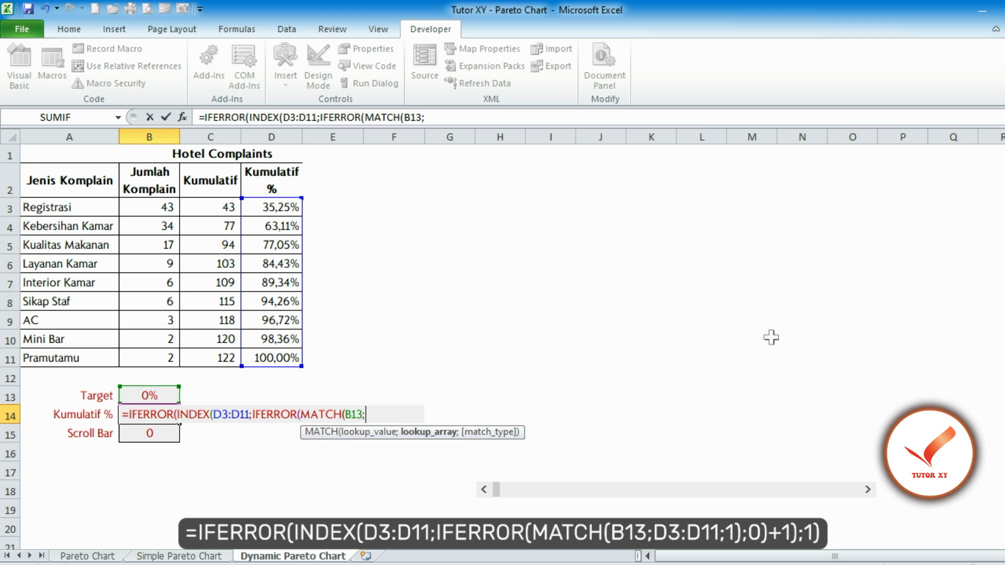
key(Right)
key(Right)
key(ctrl+Up)
key(shift+Up)
key(shift+Up)
key(shift+Up)
key(shift+Up)
key(shift+Up)
key(shift+Up)
key(shift+Up)
key(shift+Up)
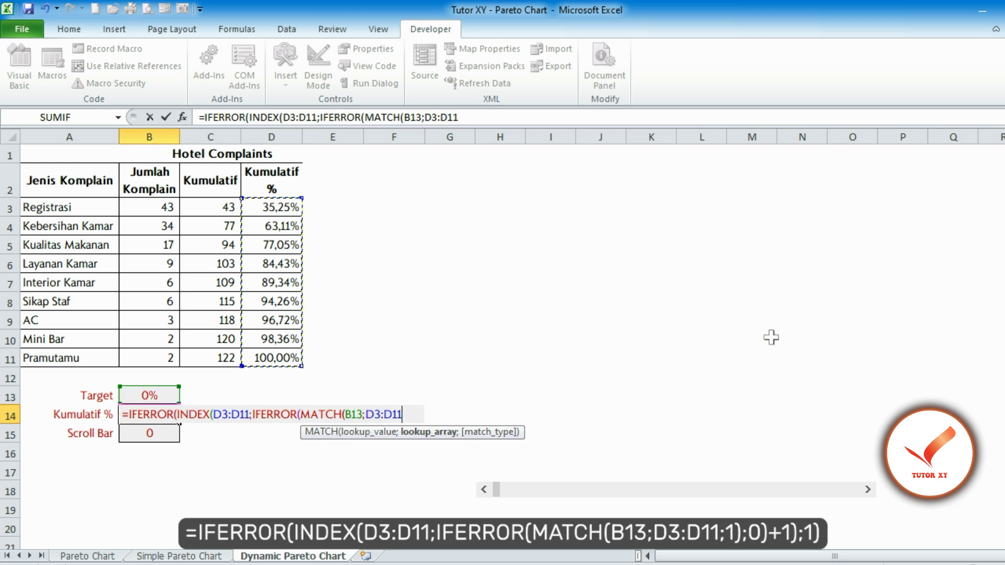
text(;)
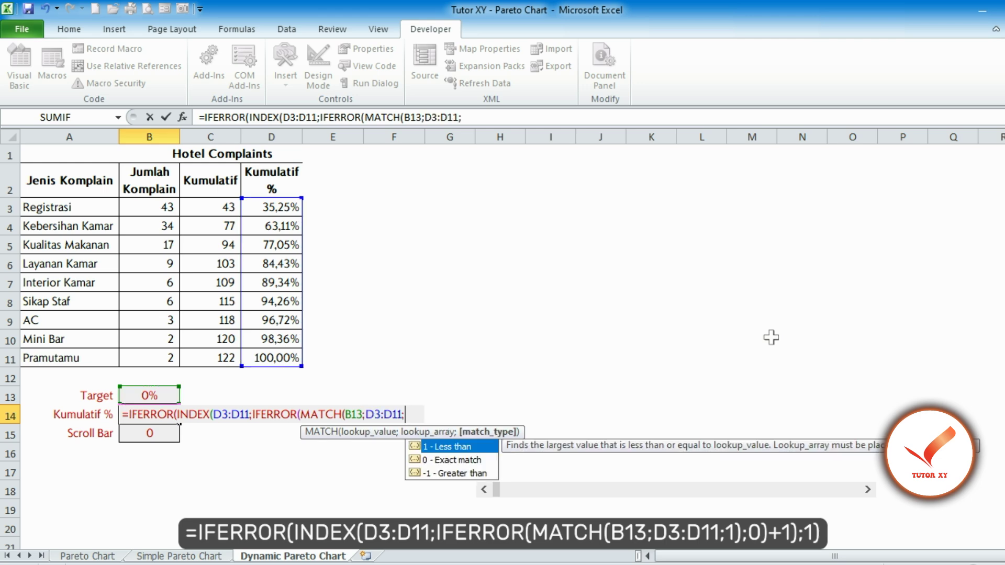
text(1))
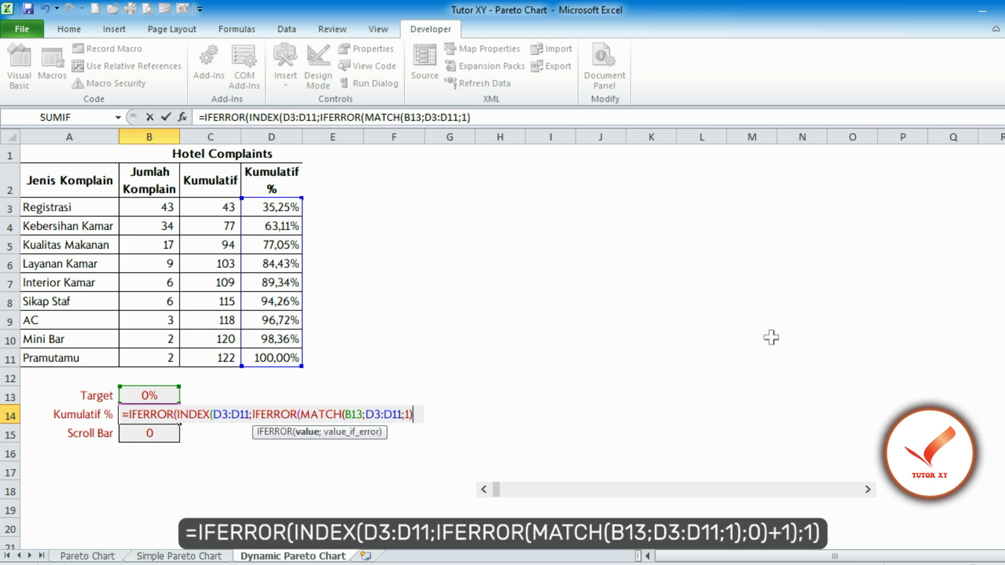
text(;0)
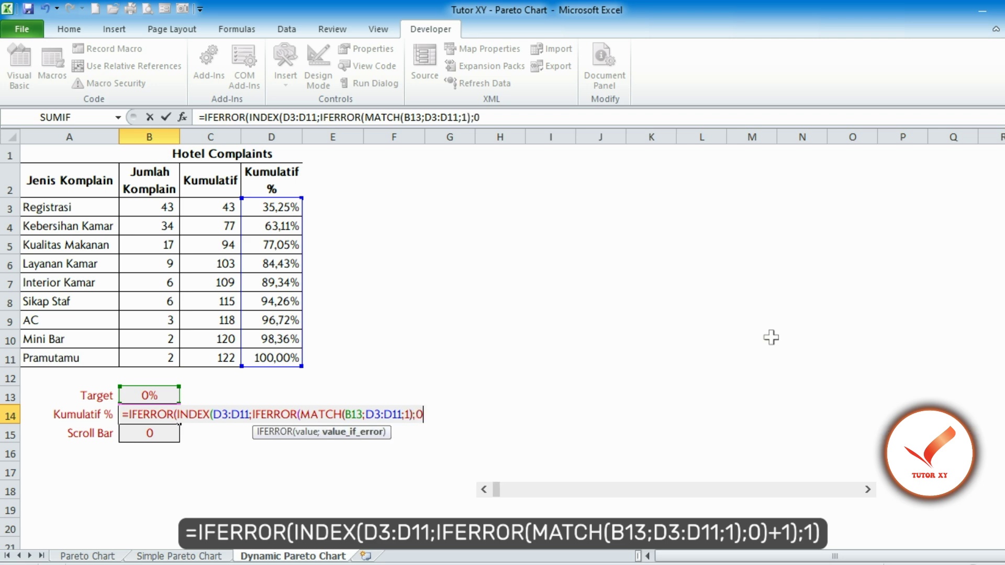
text()+1)
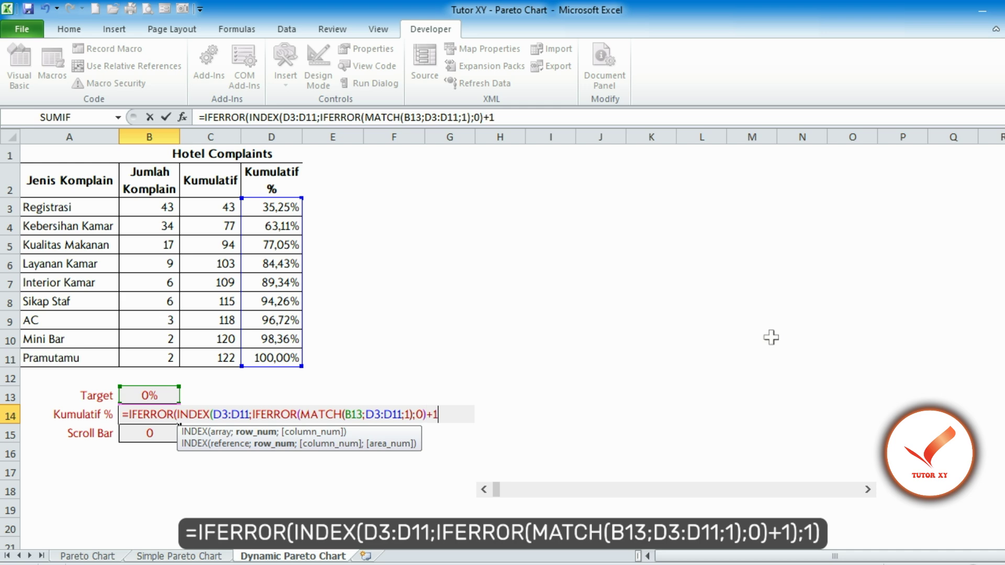
text();1)
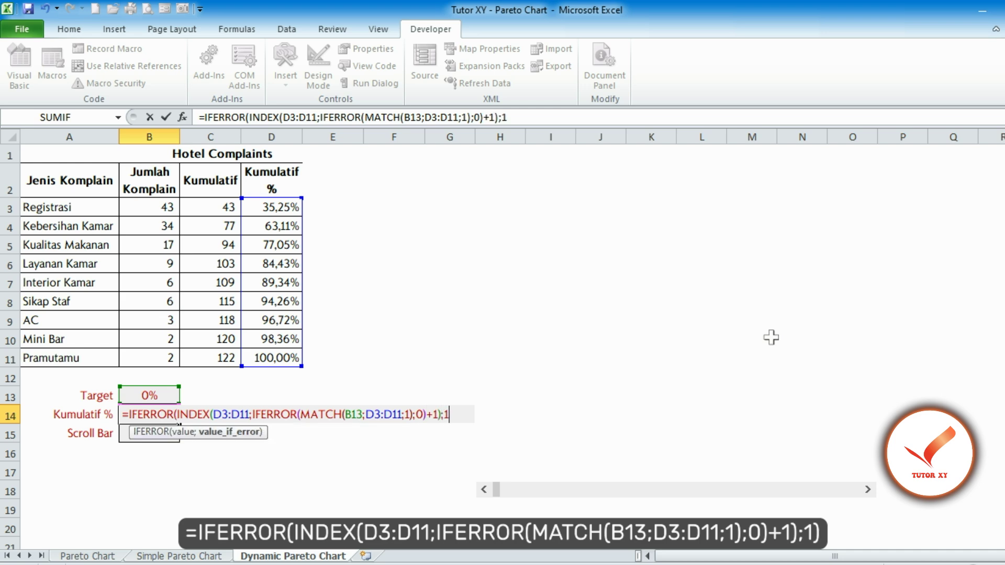
text())
key(Return)
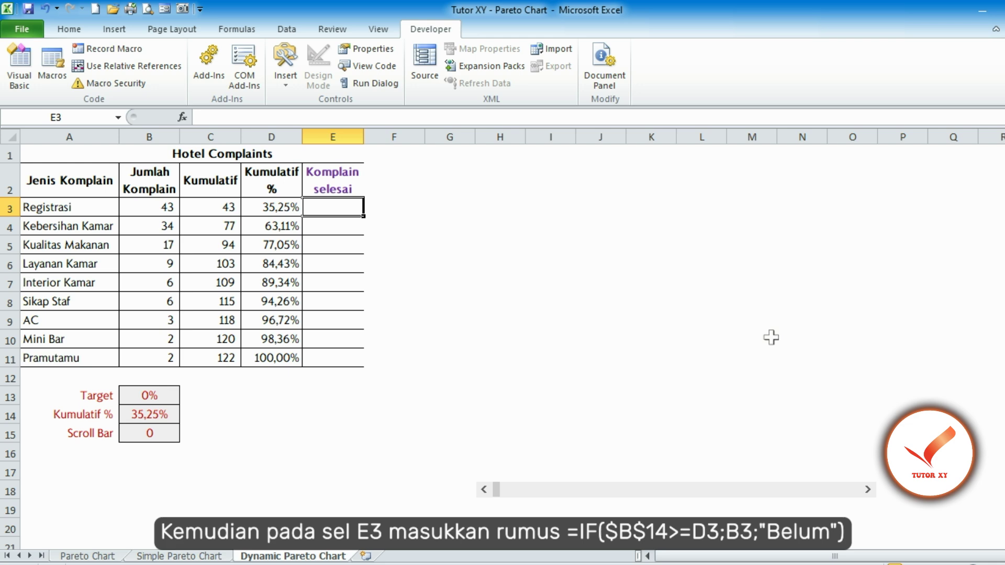
Enter =IF($B$14>=D3;B3;"Belum") in cell E3 of the Komplain selesai column and fill it down to E11.
text(=IF)
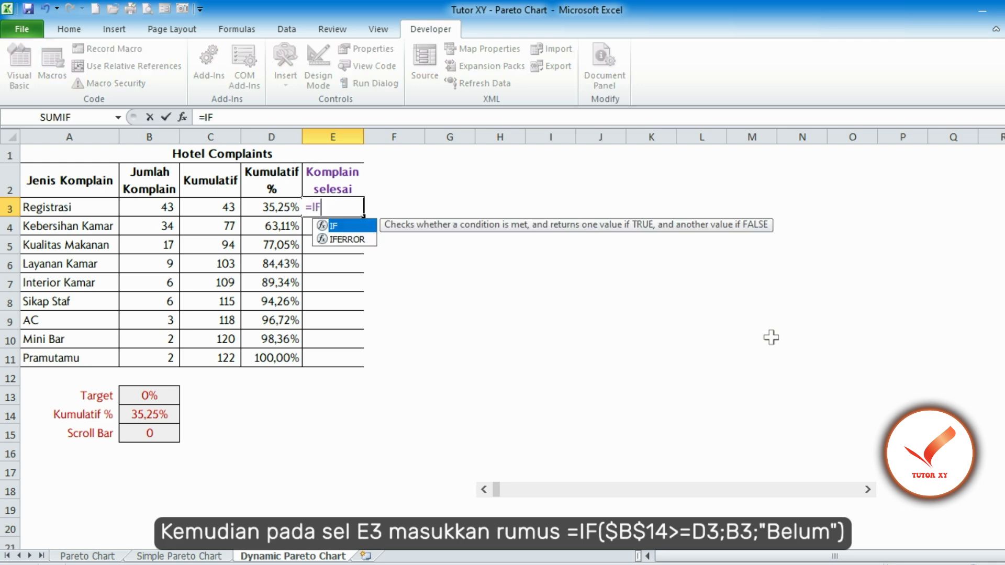
text((B14)
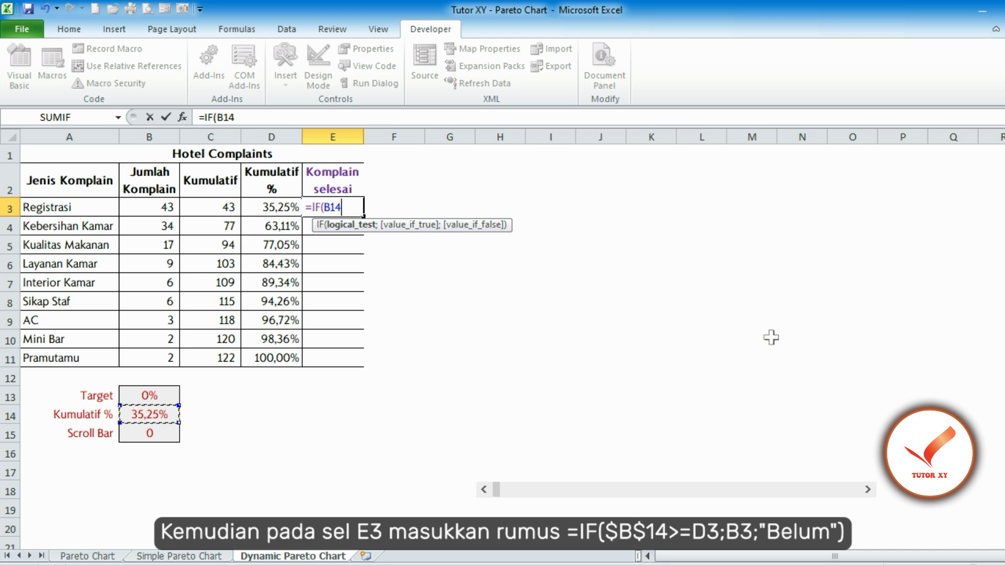
key(F4)
text(>)
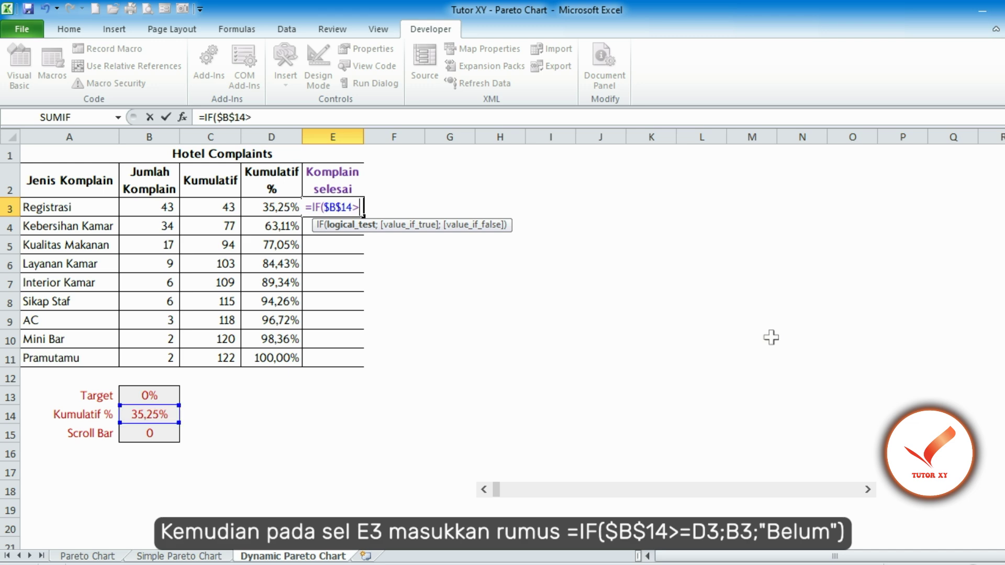
text(=)
key(Left)
text(;)
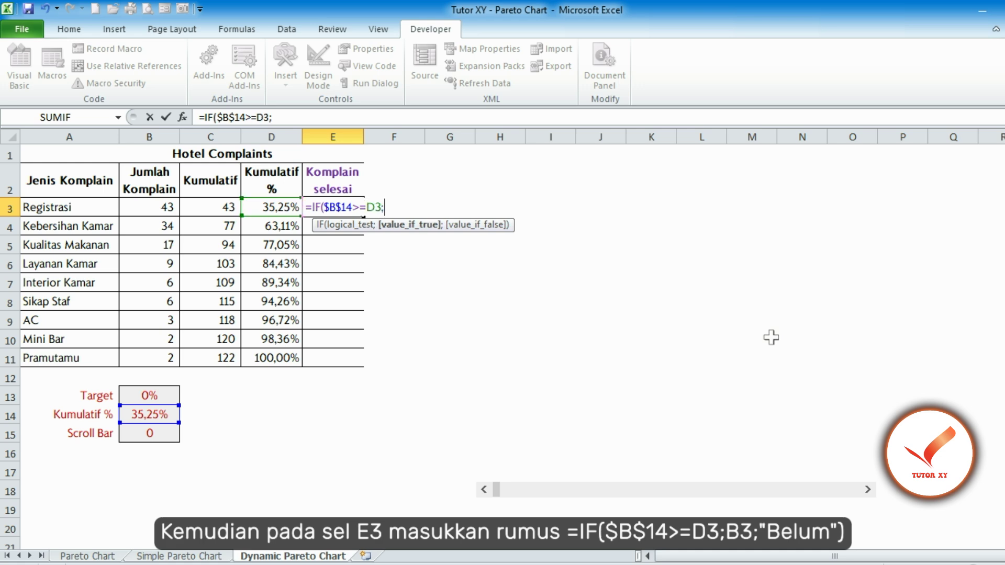
key(Left)
key(Left)
key(Left)
text(;)
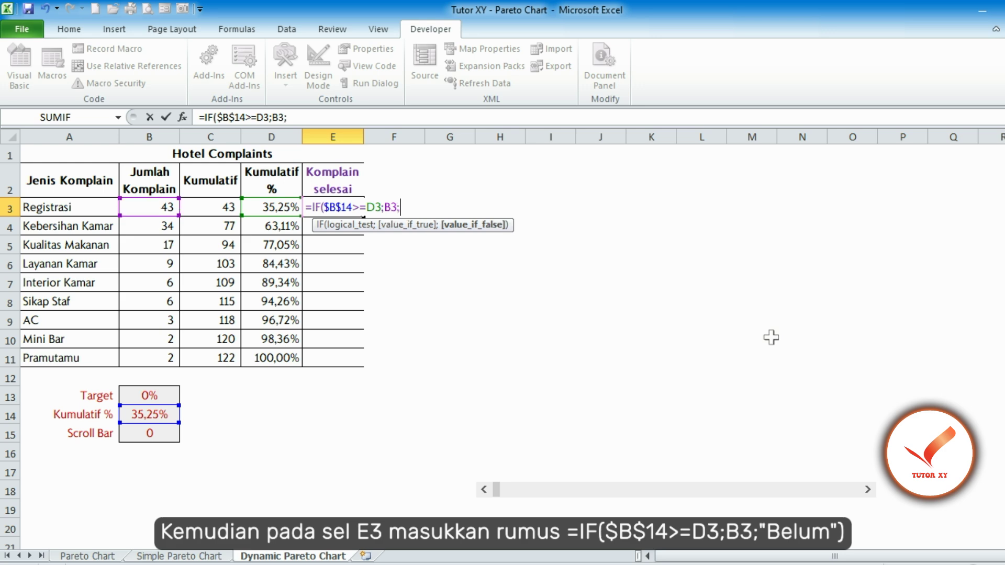
text("Belum")
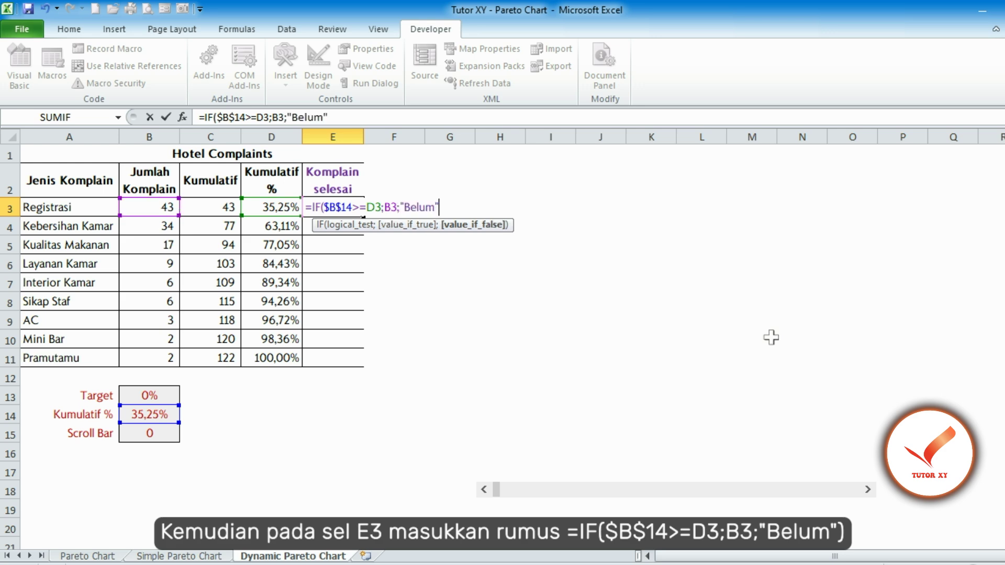
text())
key(Return)
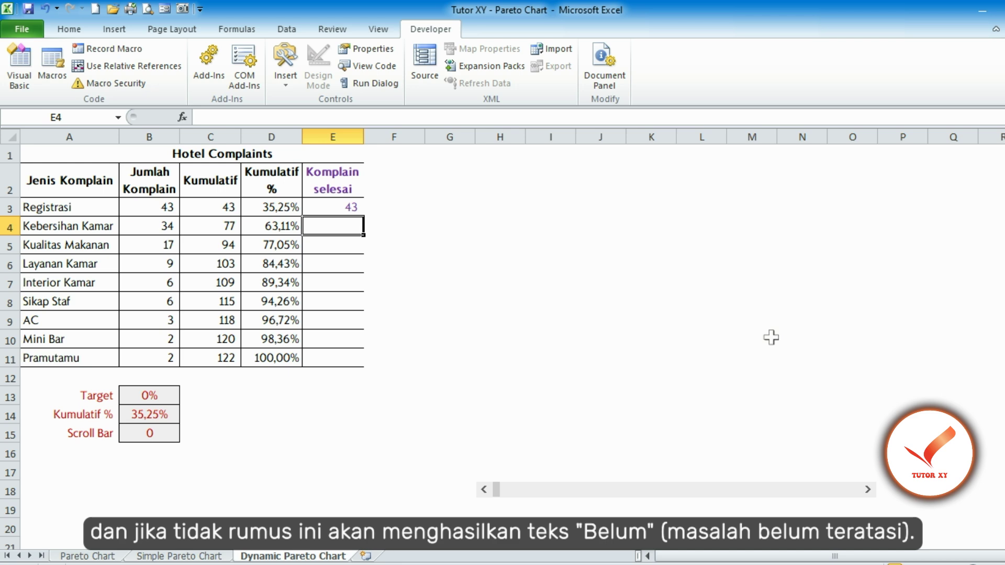
key(Up)
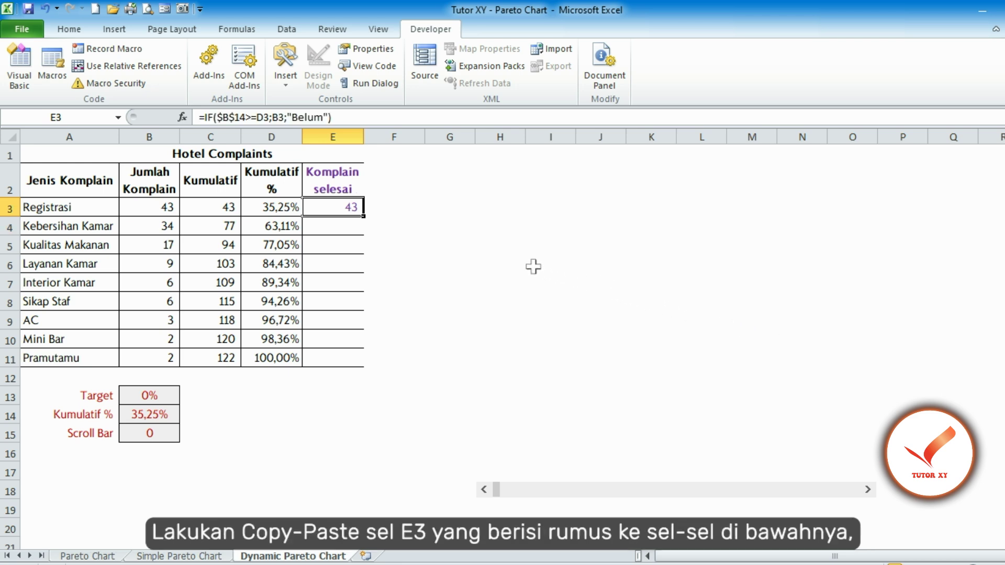
double_click(364, 216)
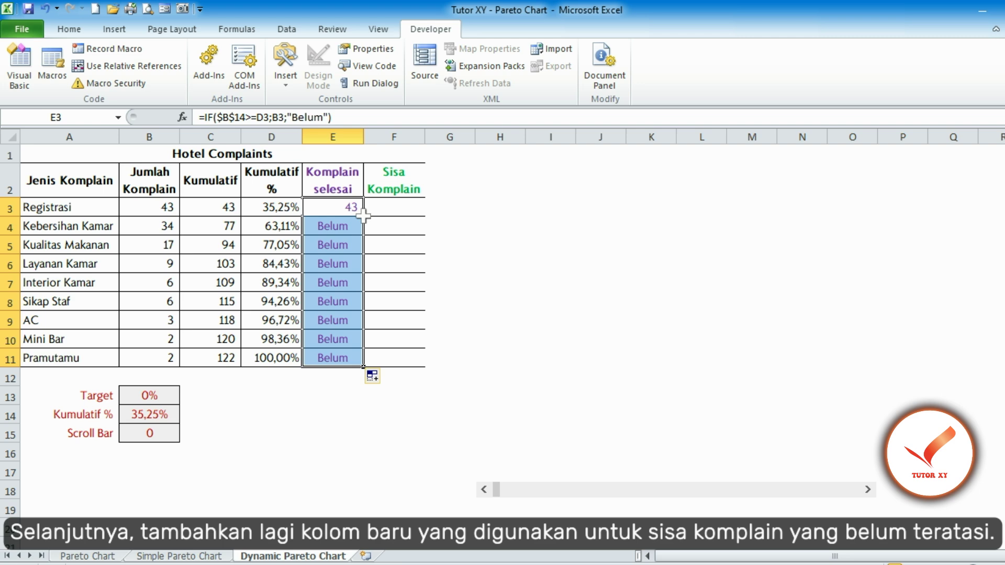
Enter =IF($B$14<D3;B3;"Selesai") in cell F3 of the Sisa Komplain column and fill it down to F11.
click(364, 214)
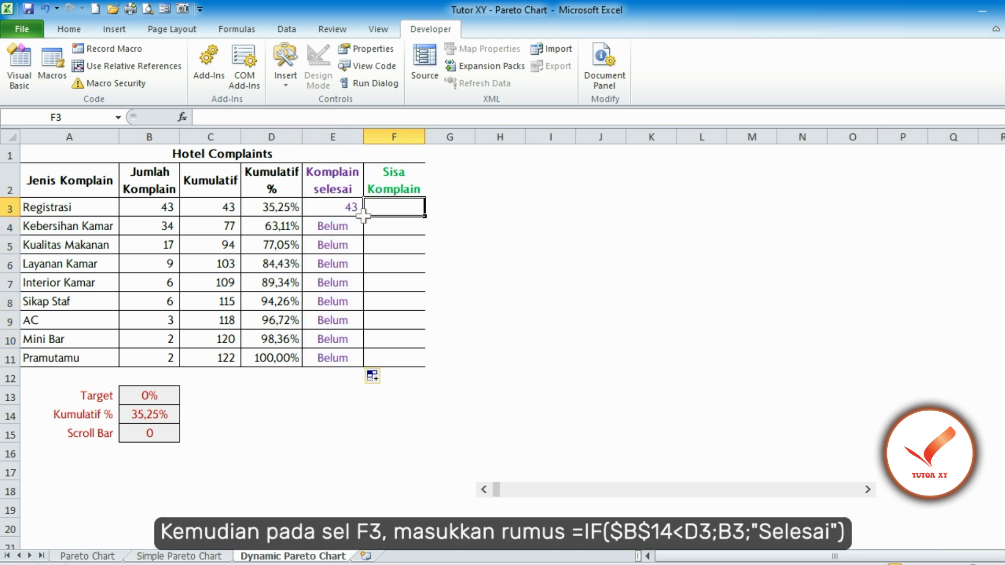
text(=)
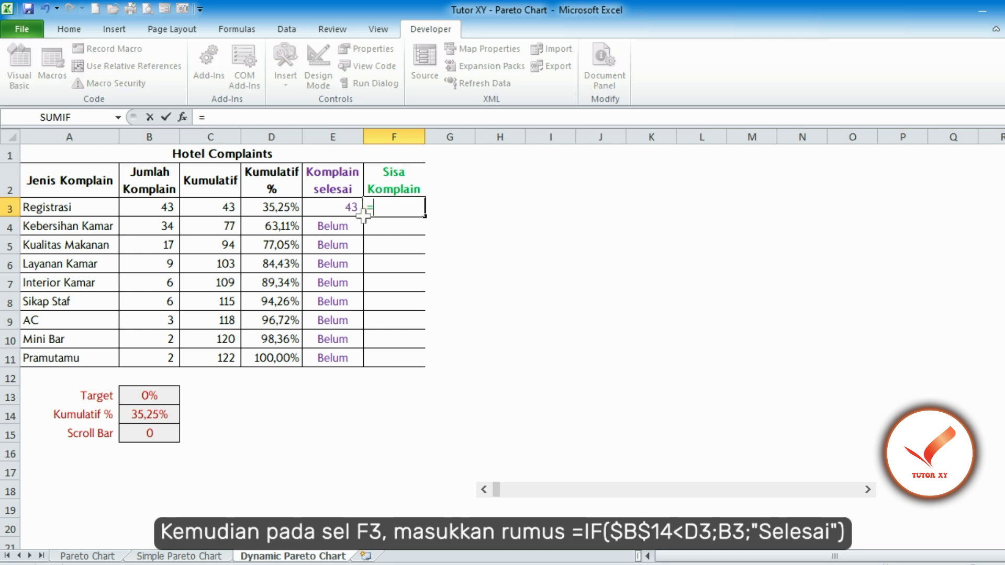
text(IF()
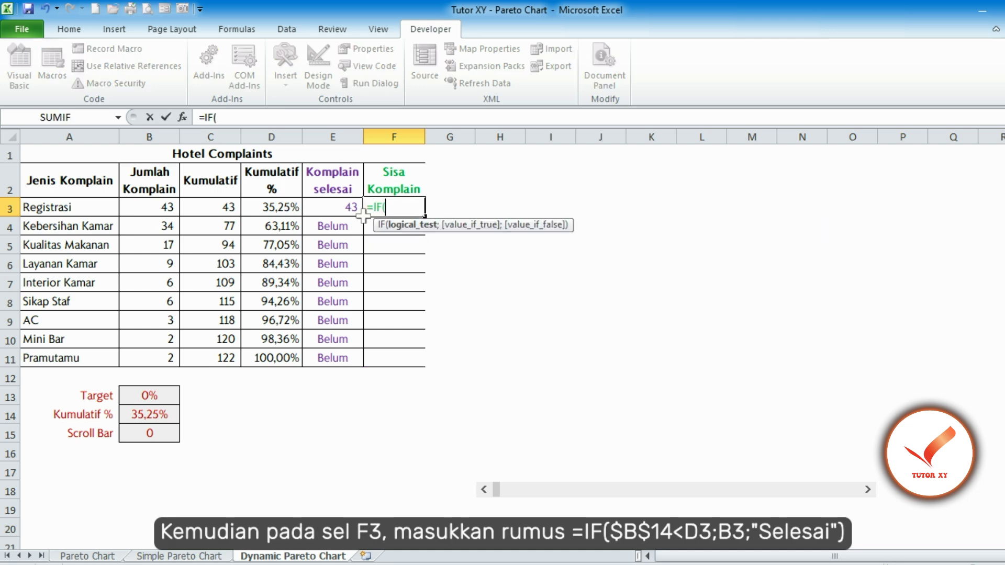
text(B14)
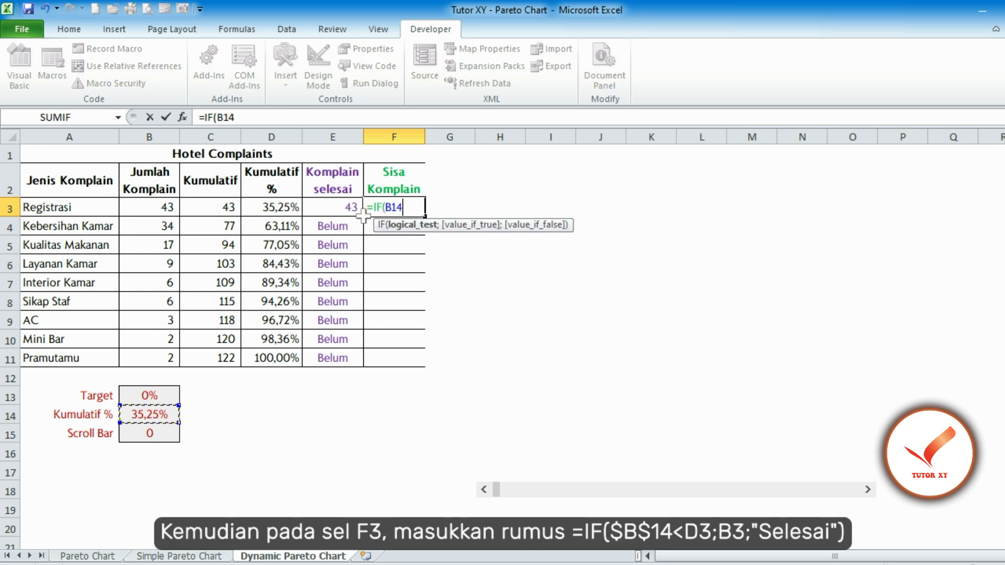
key(F4)
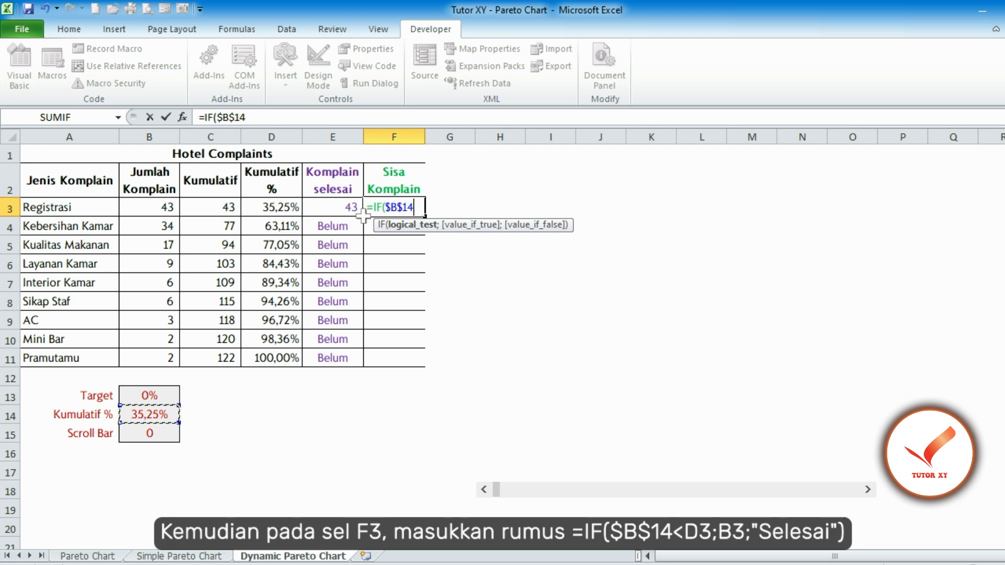
text(<)
key(Left)
key(Left)
text(;)
key(Left)
key(Left)
key(Left)
key(Left)
text(;")
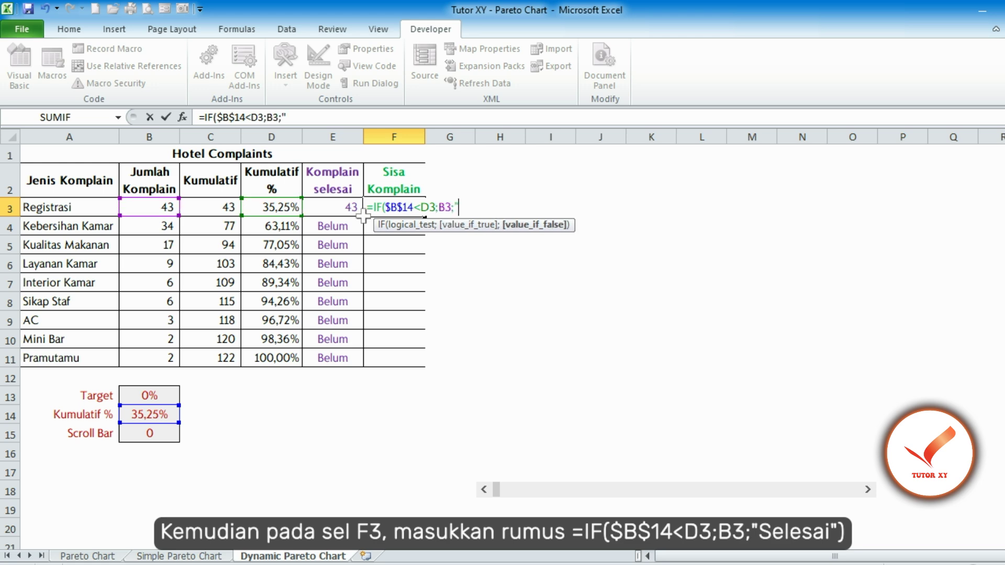
text(Selesai")
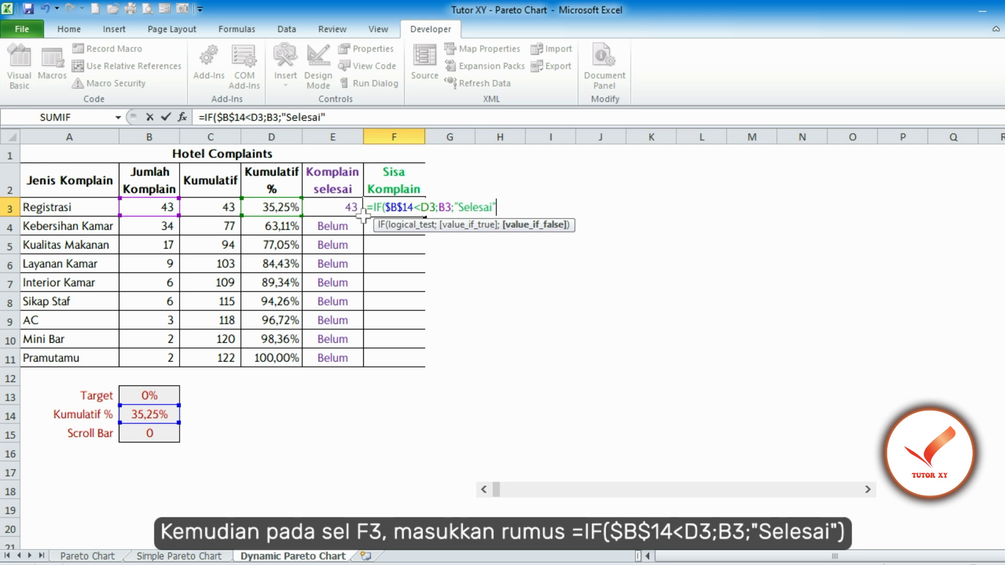
text())
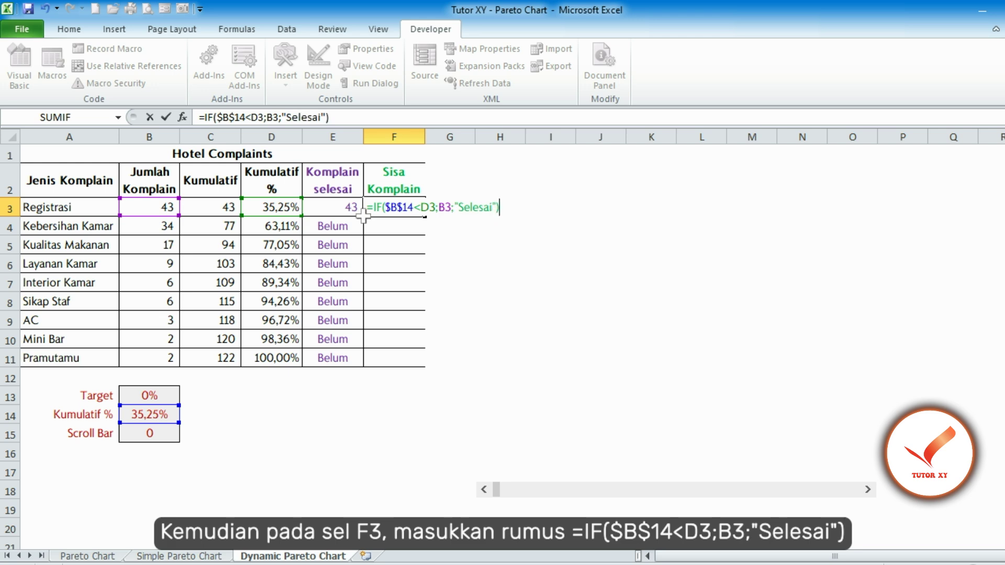
key(Return)
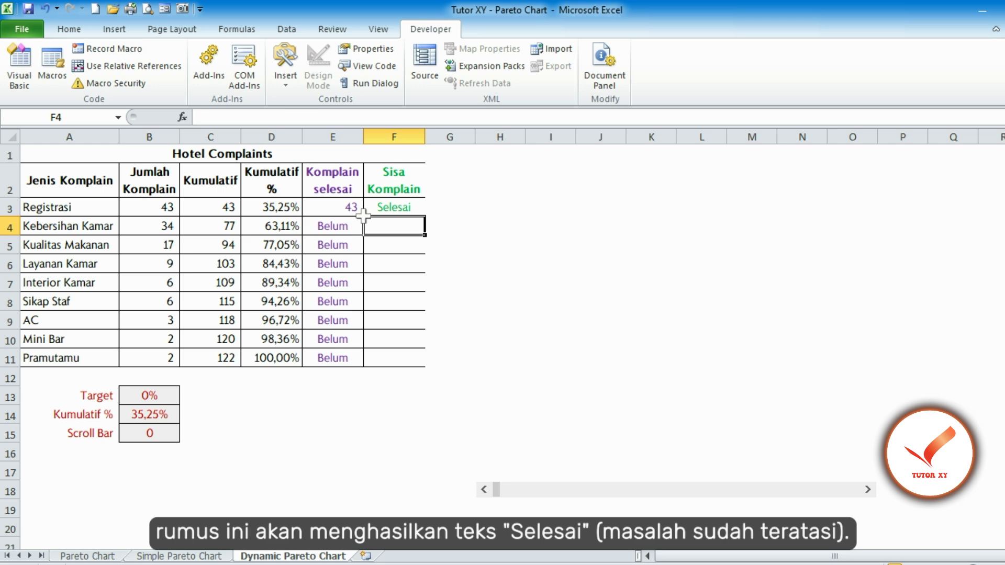
click(365, 215)
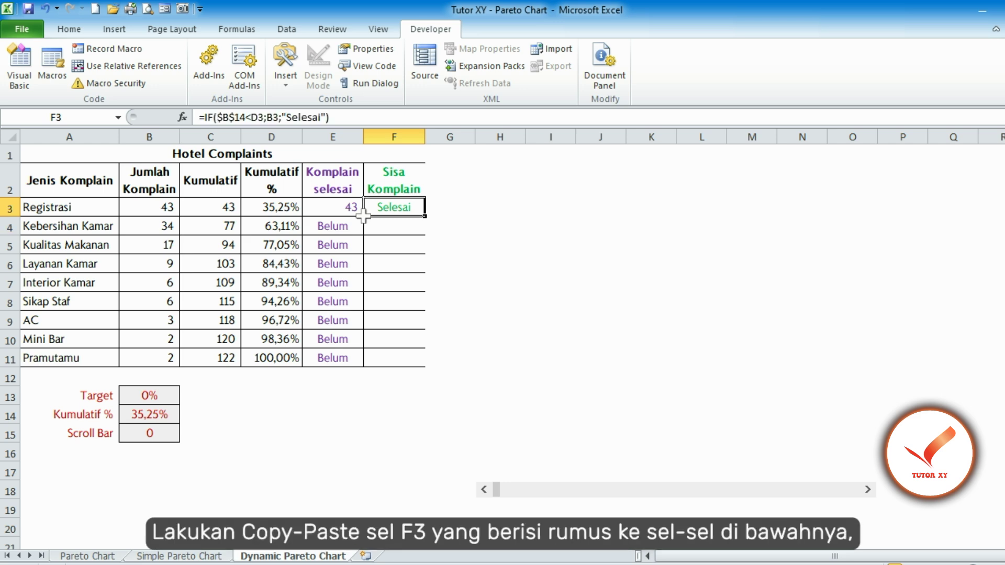
double_click(424, 216)
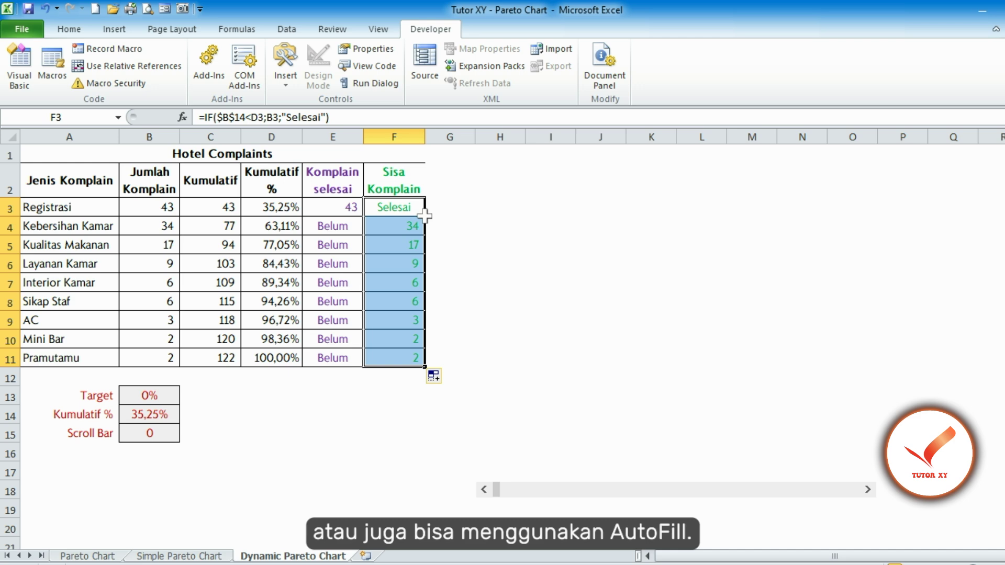
Insert a blank 2-D clustered column chart on the Dynamic Pareto Chart sheet, with cell A1 selected.
key(ctrl+Home)
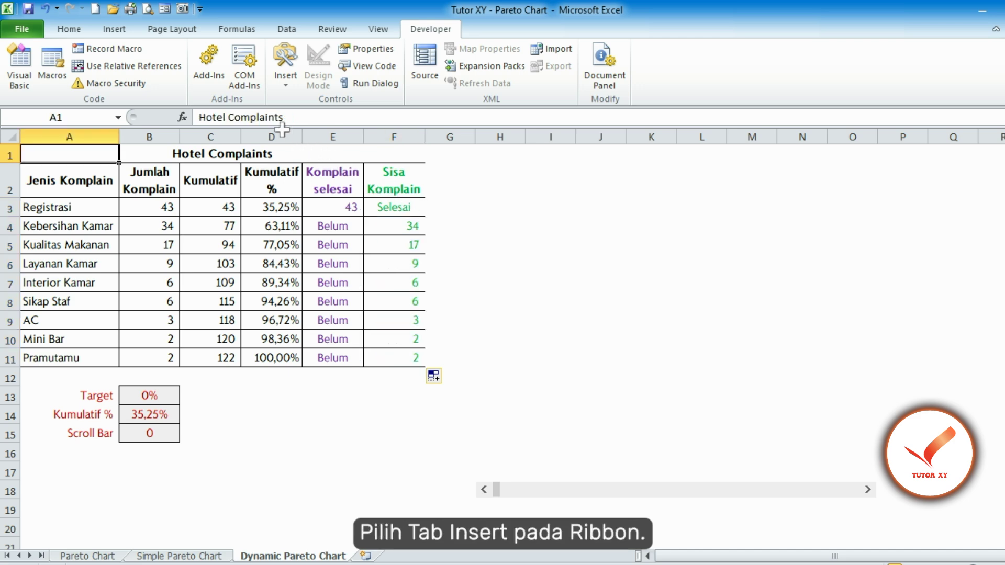
click(115, 31)
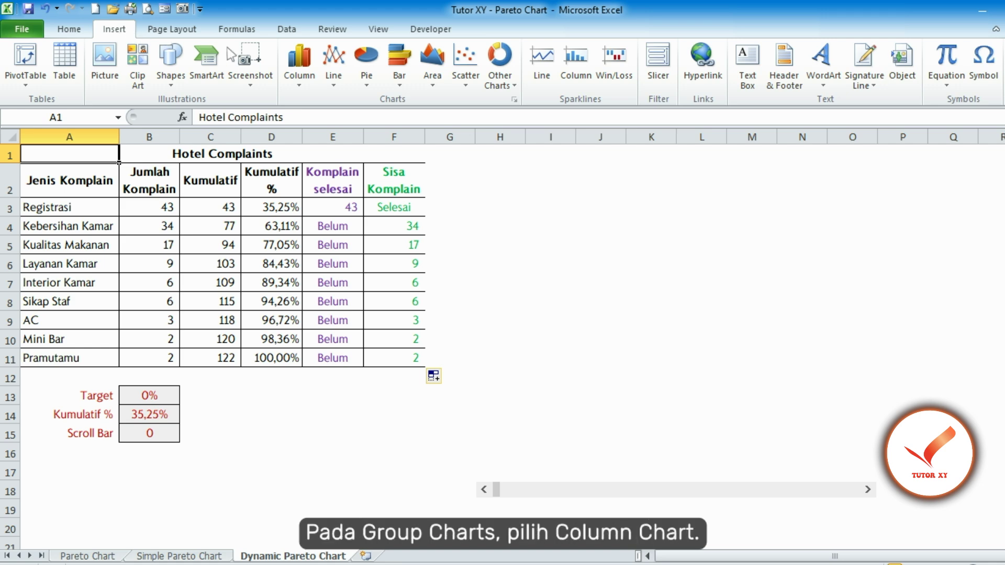
click(302, 66)
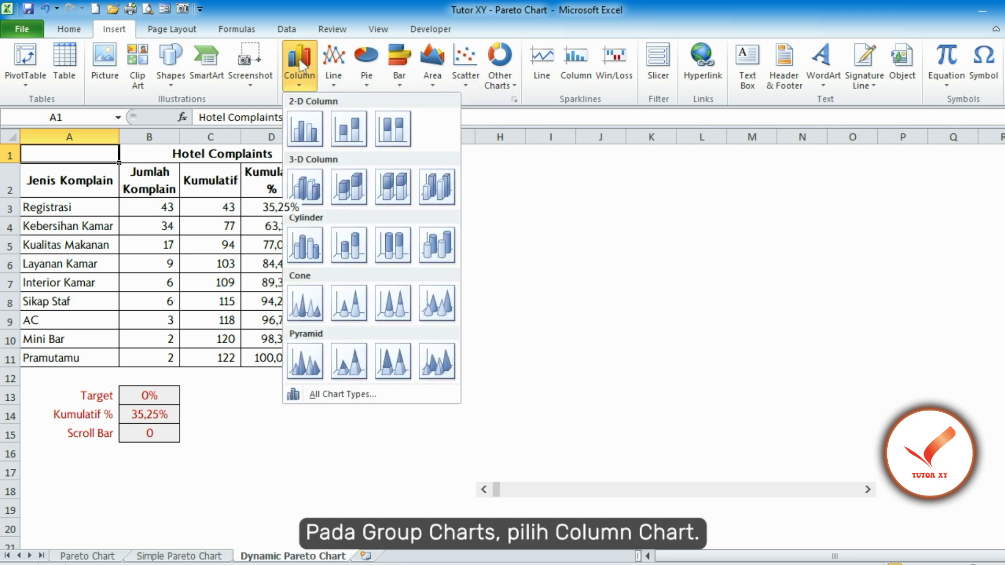
click(306, 128)
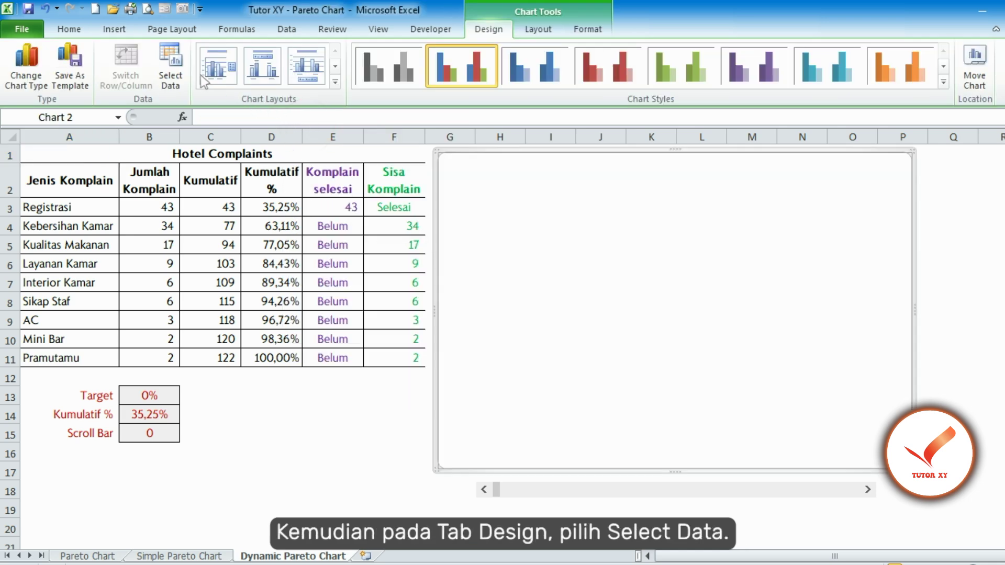
Add a data series to the blank chart, named from the Kumulatif % header D2 with values from D3:D11.
click(172, 68)
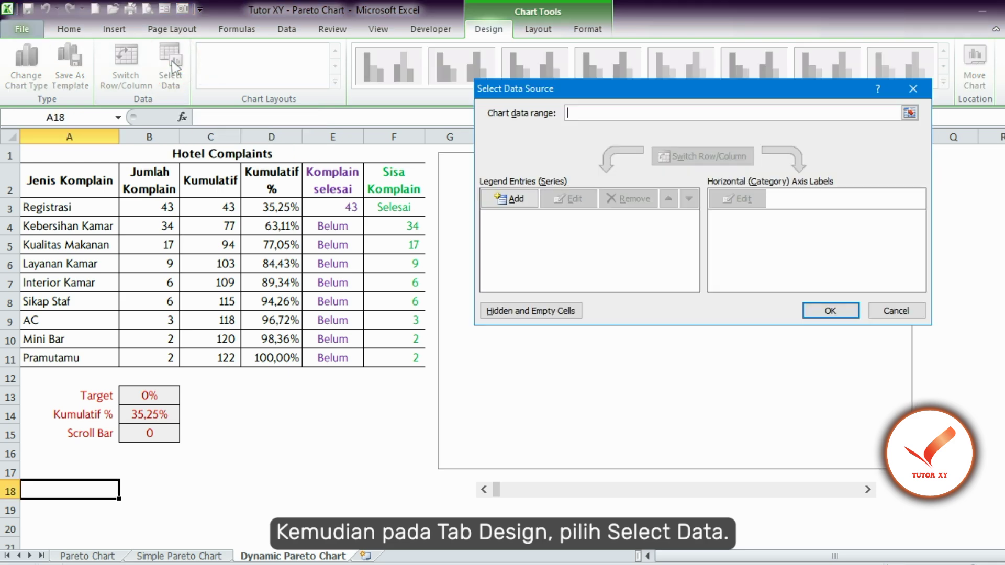
click(492, 198)
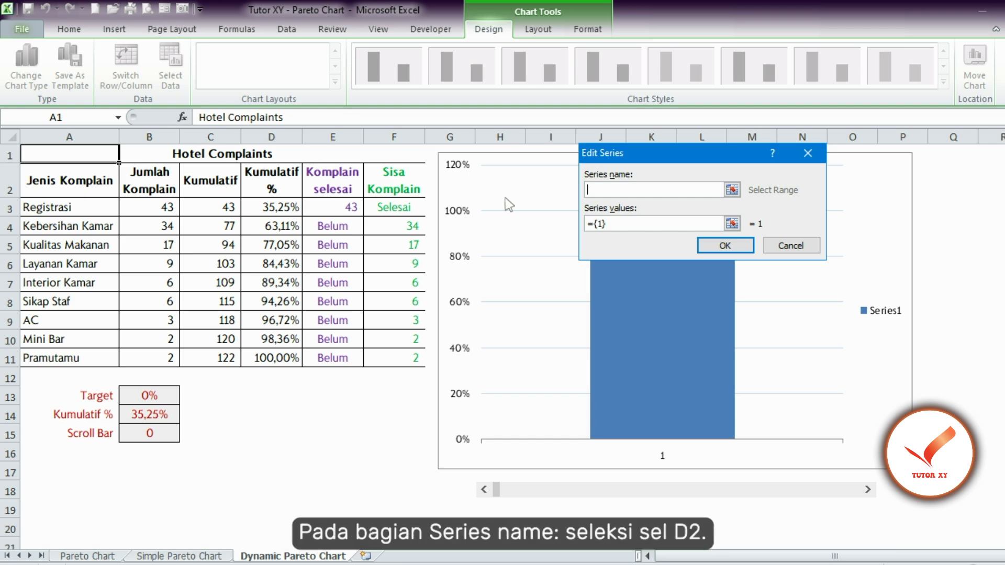
key(Down)
key(Right)
key(Right)
key(Right)
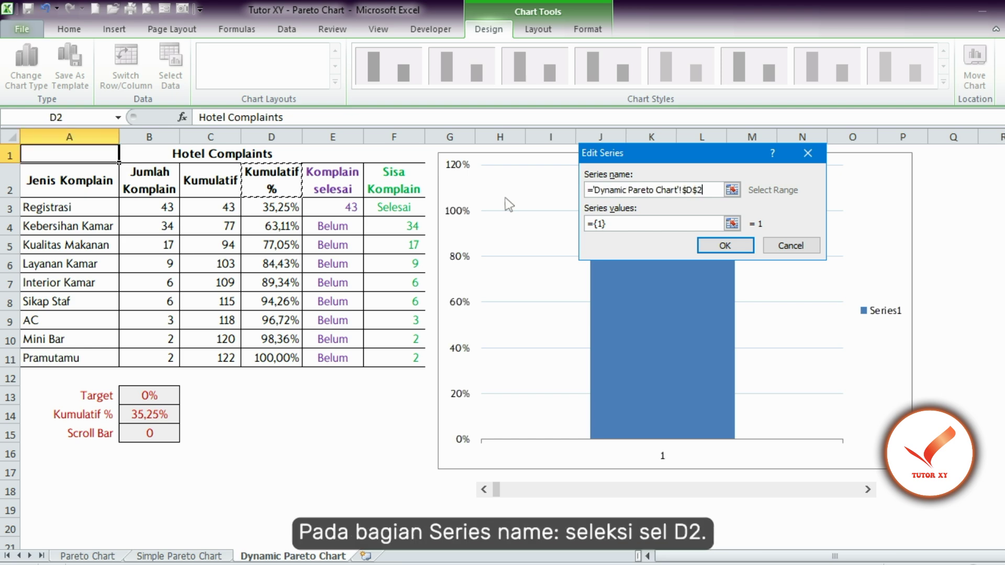
click(621, 223)
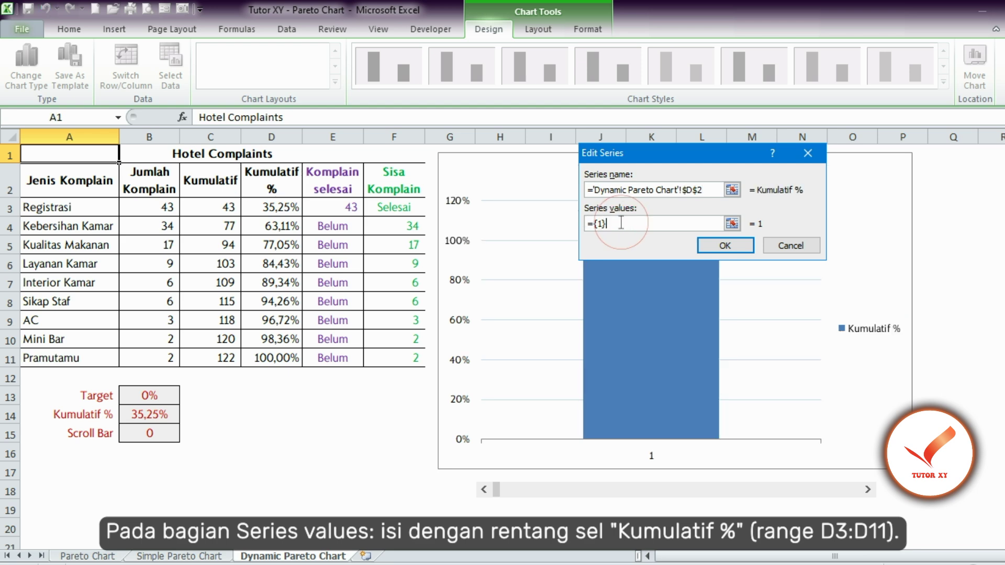
key(BackSpace)
key(BackSpace)
key(BackSpace)
key(BackSpace)
key(ctrl+v)
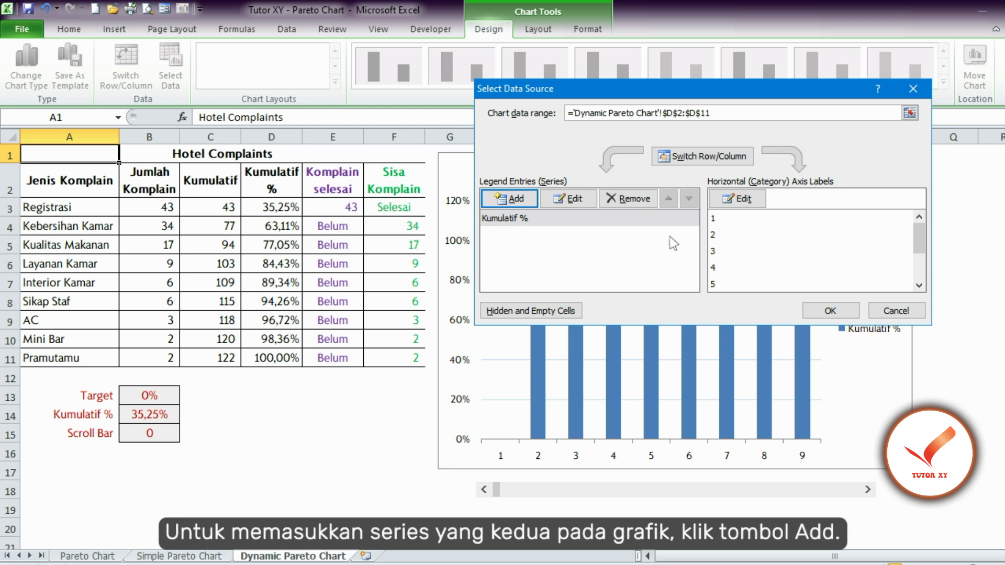
Add a second series to the chart, named from the Komplain selesai header E2 with values from E3:E11.
click(511, 199)
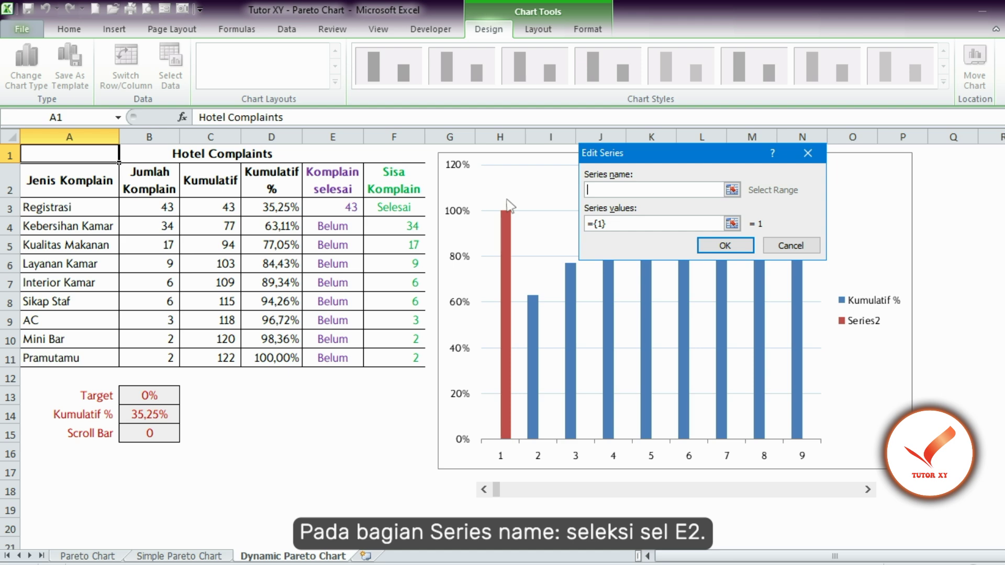
key(Down)
key(Right)
key(Right)
key(Right)
key(Right)
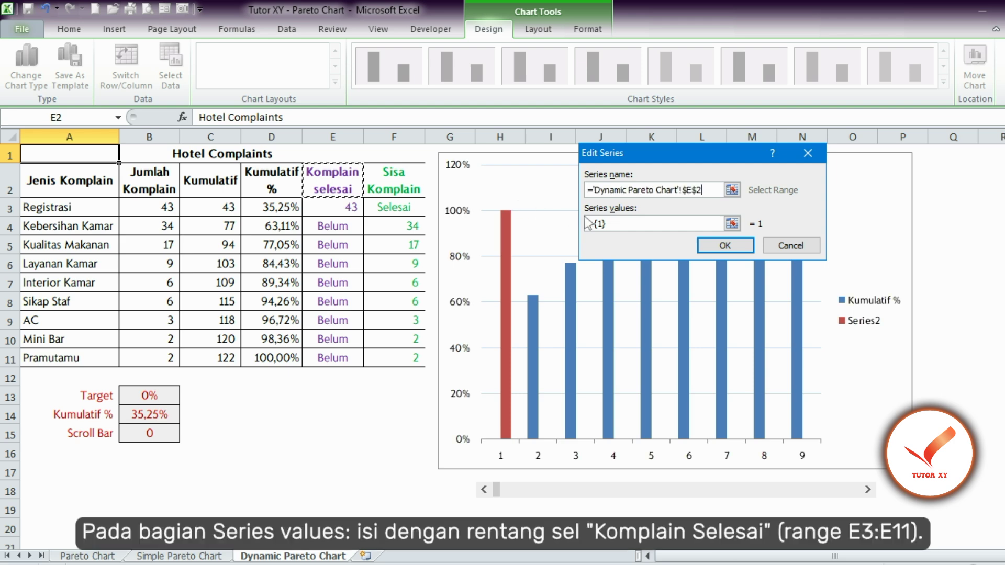
click(622, 224)
key(BackSpace)
key(BackSpace)
key(BackSpace)
key(BackSpace)
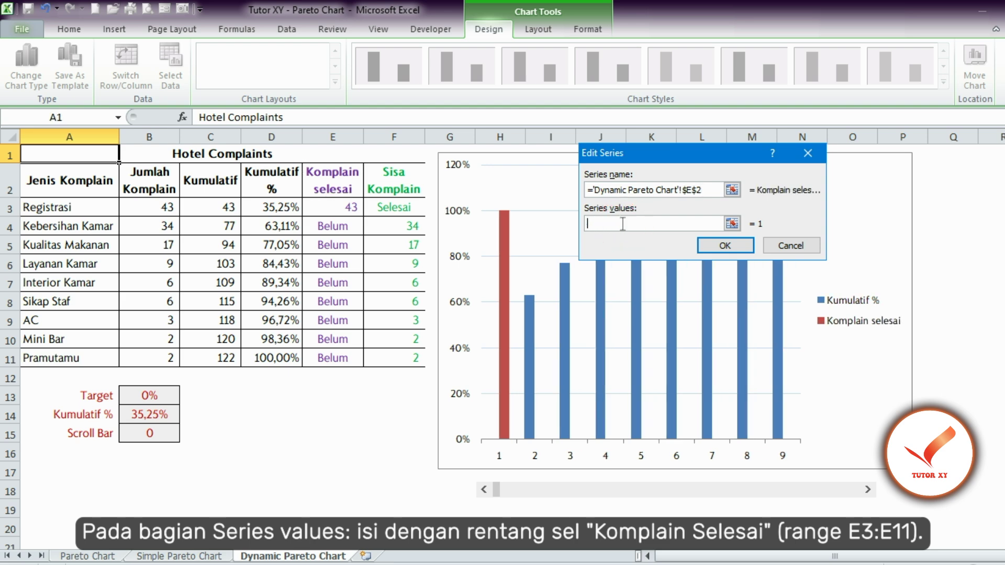
text(='Dynamic Pareto Chart'!$E$3:$E$11)
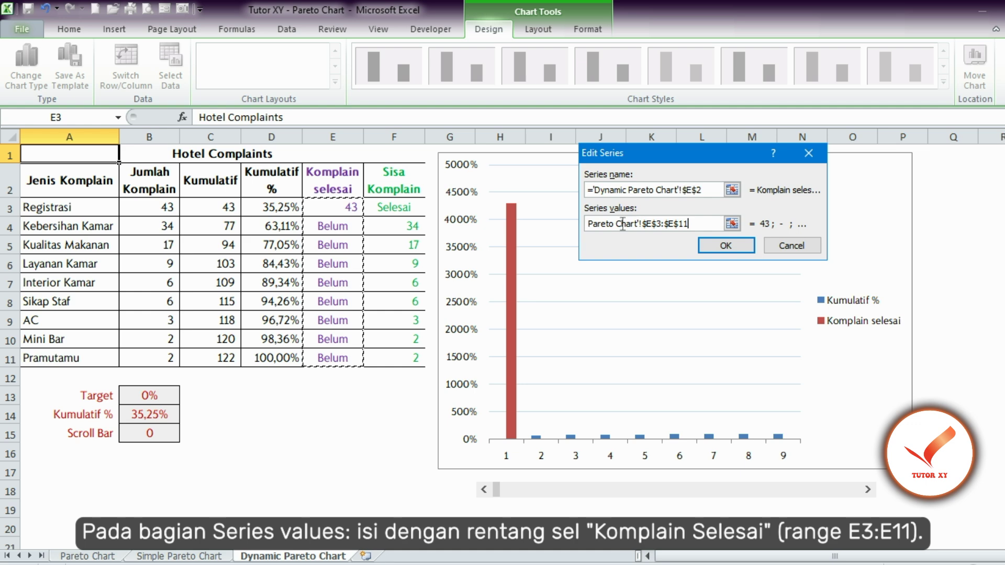
click(717, 245)
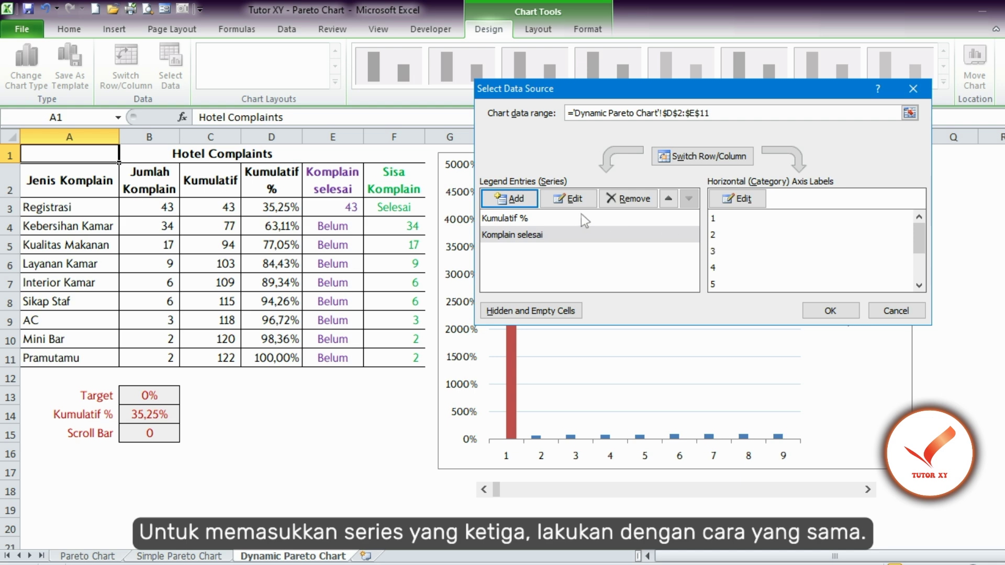
Add a third series to the chart, named from the Sisa Komplain header F2 with values from F3:F11.
click(511, 198)
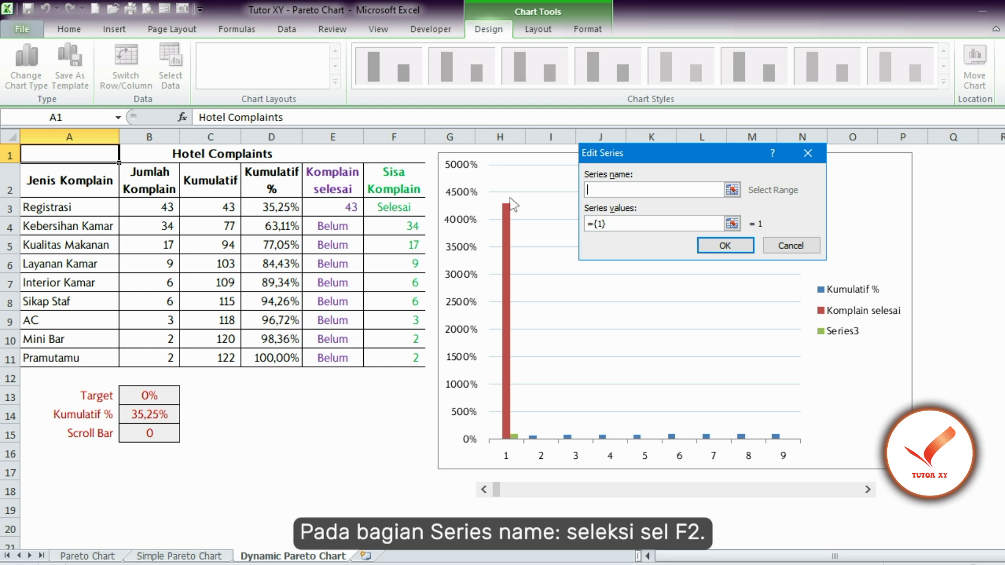
click(394, 180)
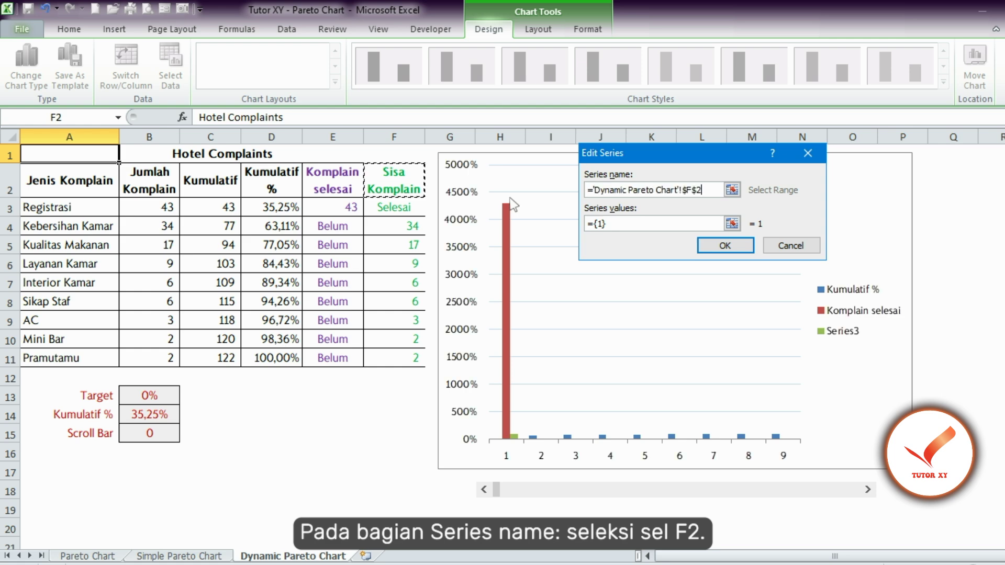
click(617, 224)
key(BackSpace)
key(BackSpace)
key(BackSpace)
key(BackSpace)
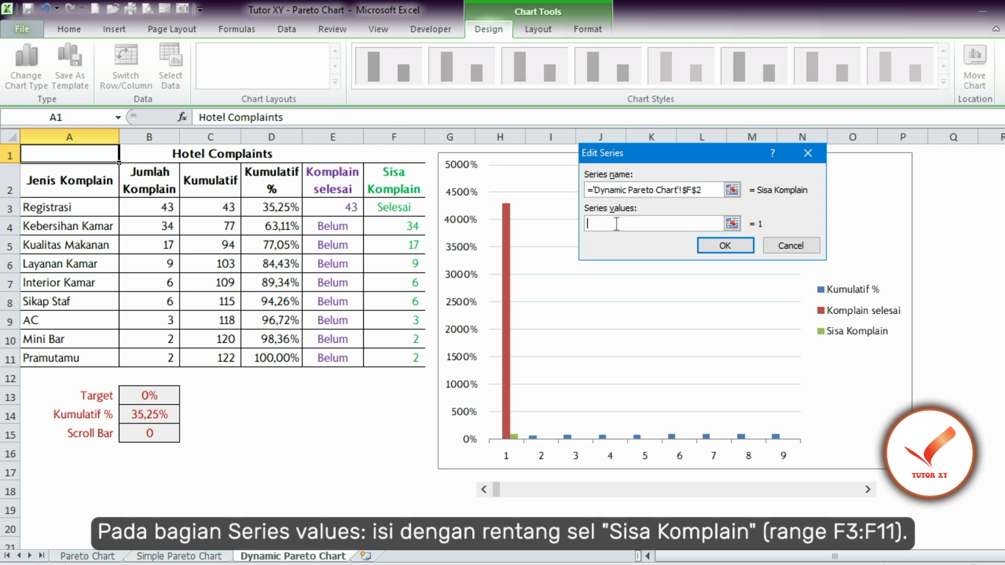
text(='Dynamic Pareto Chart'!$F$3:$F$11)
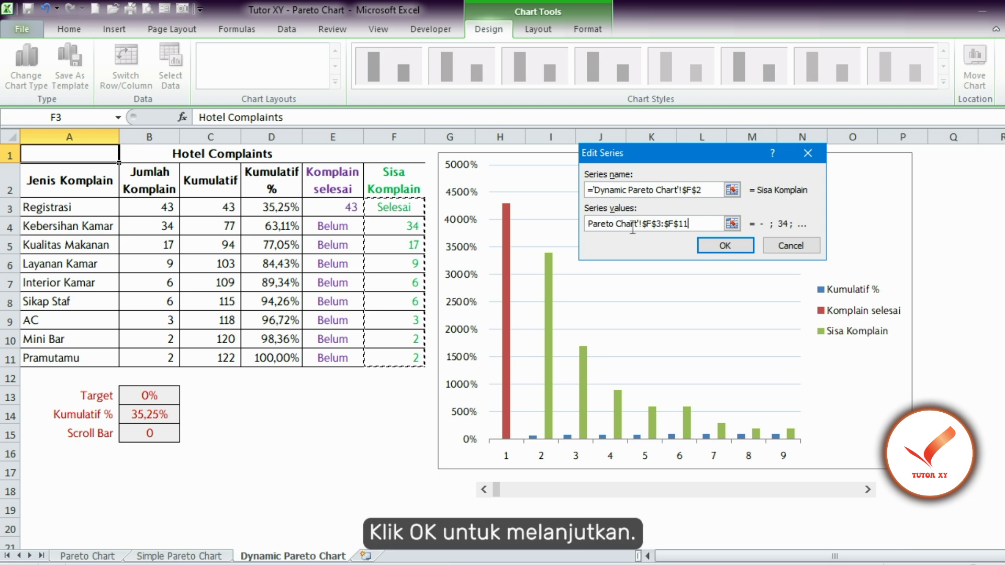
click(716, 246)
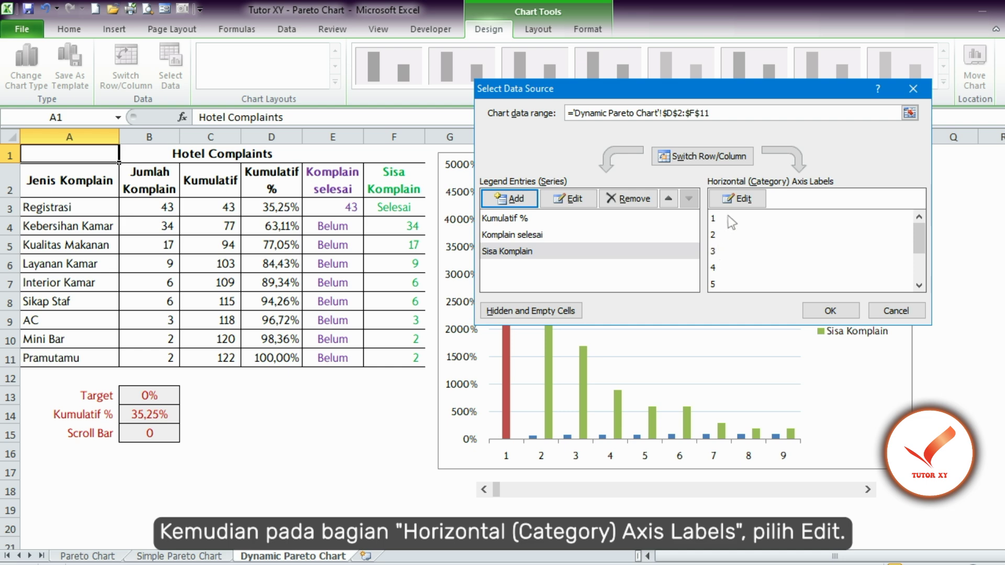
Set the chart's horizontal category labels to the complaint types in A3:A11 and accept the data source.
click(737, 203)
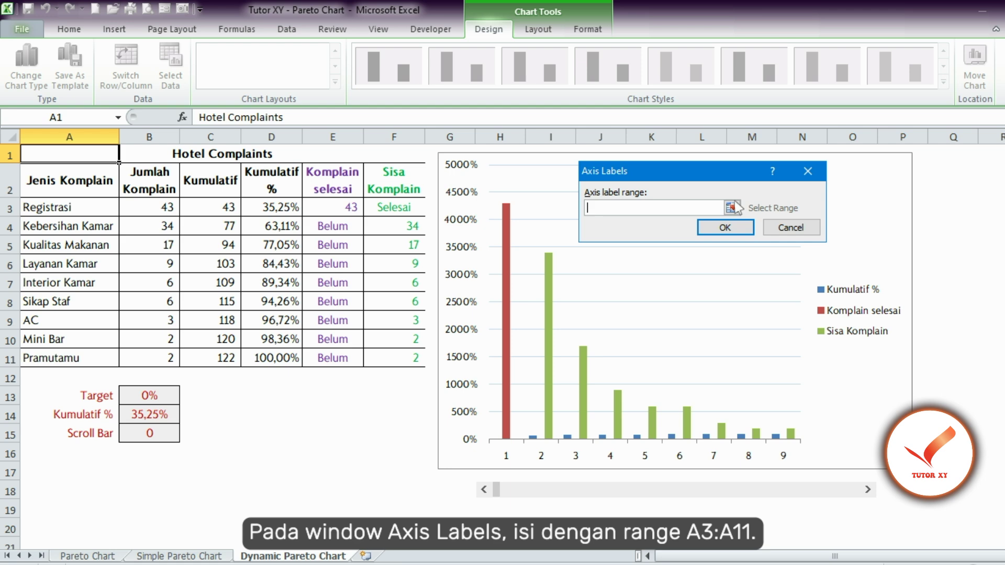
key(Down)
key(Down)
key(ctrl+shift+Down)
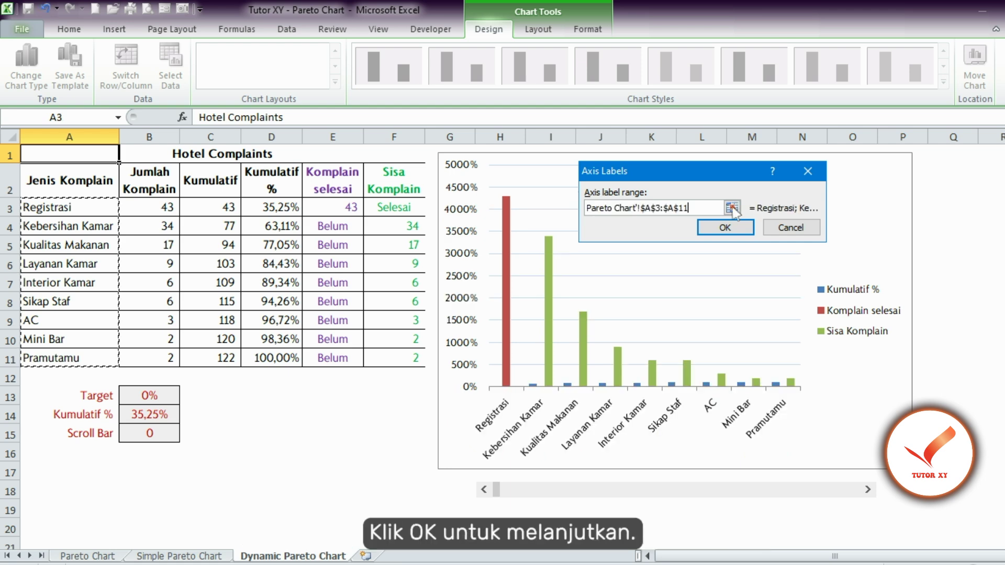
click(725, 229)
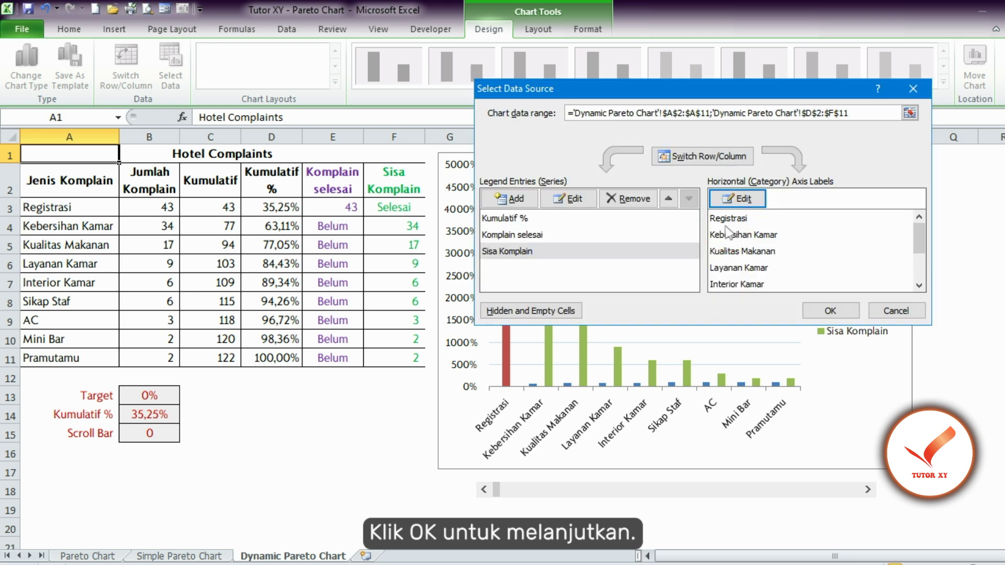
click(831, 311)
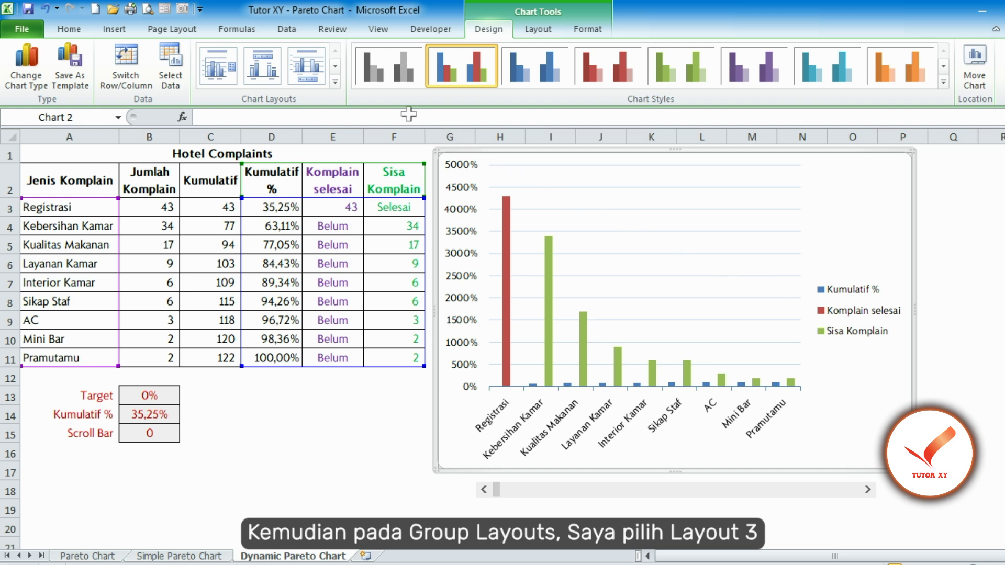
Apply chart Layout 3 and link the chart title to cell A1 of the Dynamic Pareto Chart sheet.
click(309, 72)
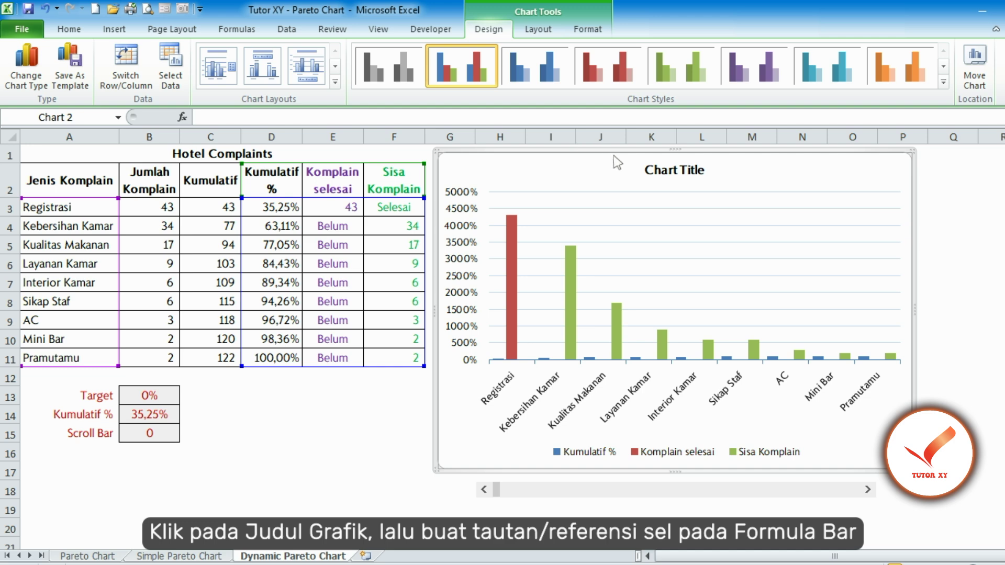
click(669, 173)
click(667, 117)
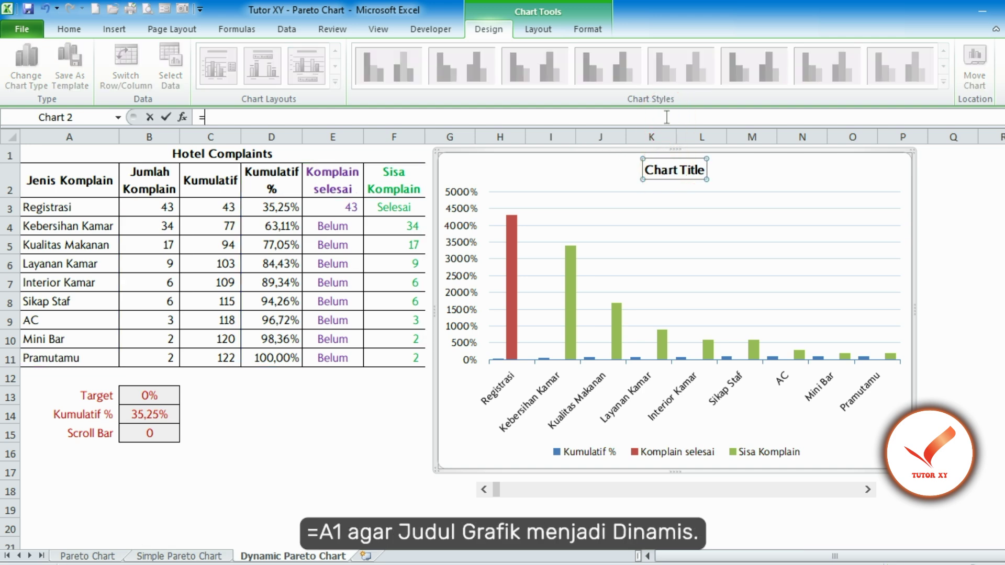
text(=)
key(Up)
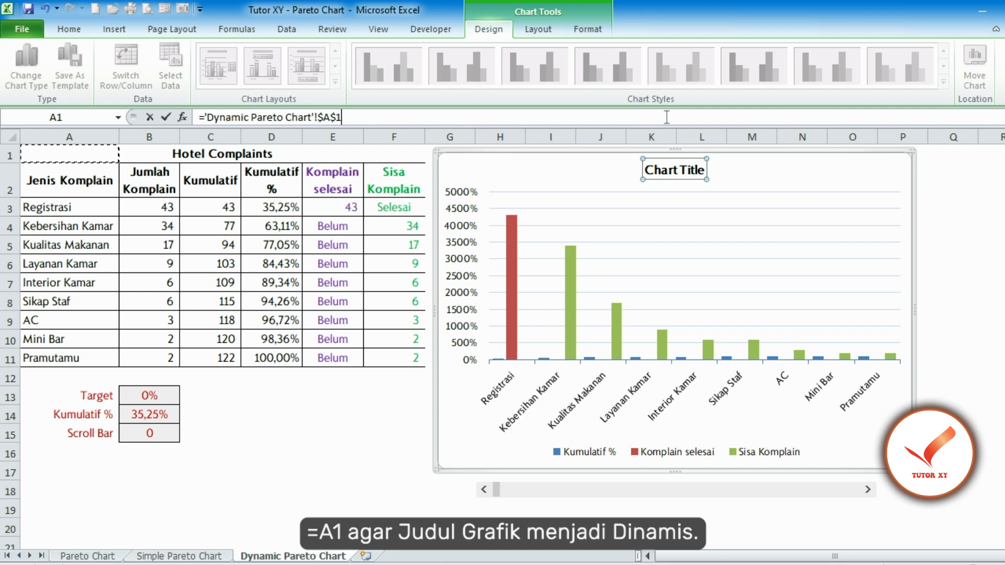
key(Return)
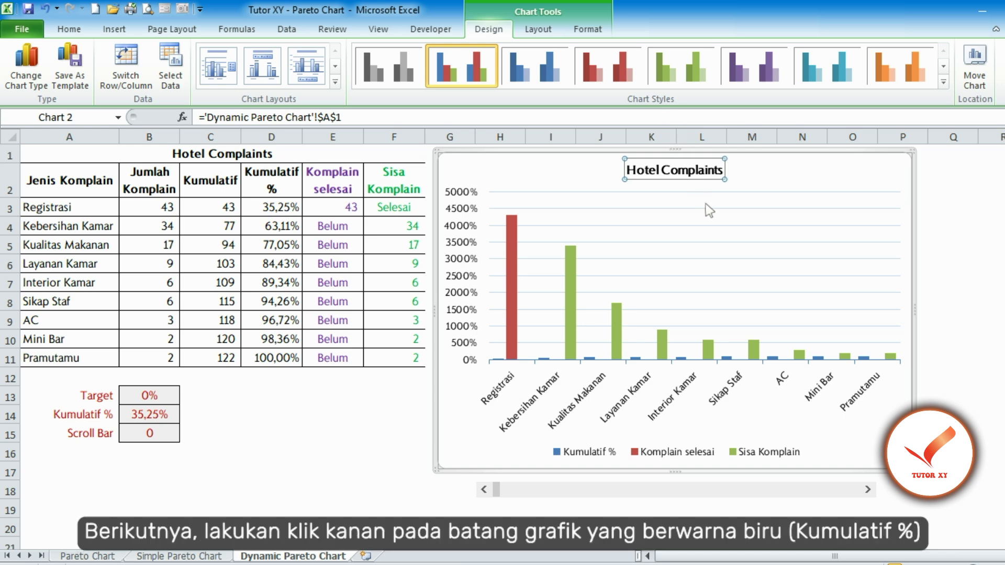
Change the chart type of the Kumulatif % series to a basic line.
right_click(775, 359)
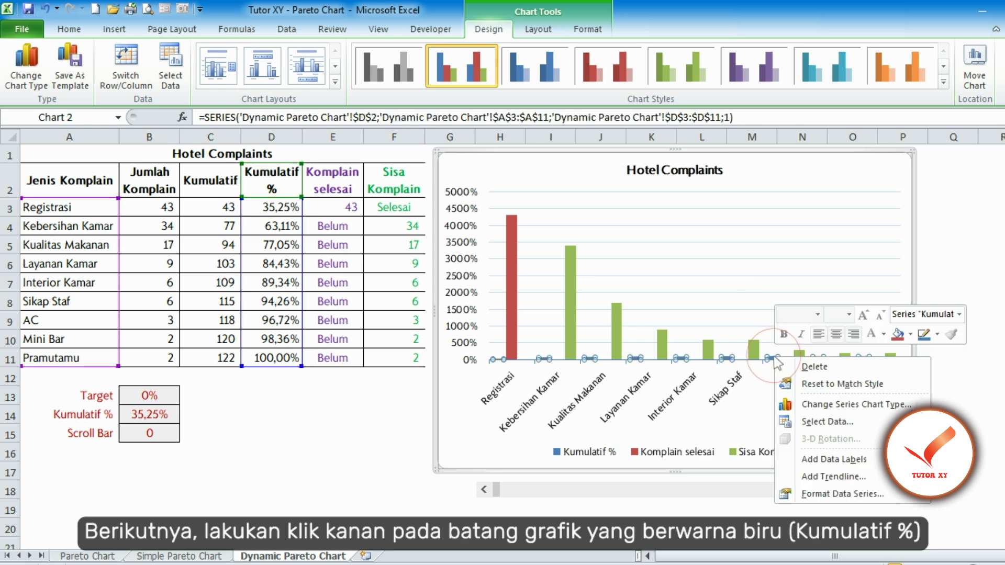
click(825, 406)
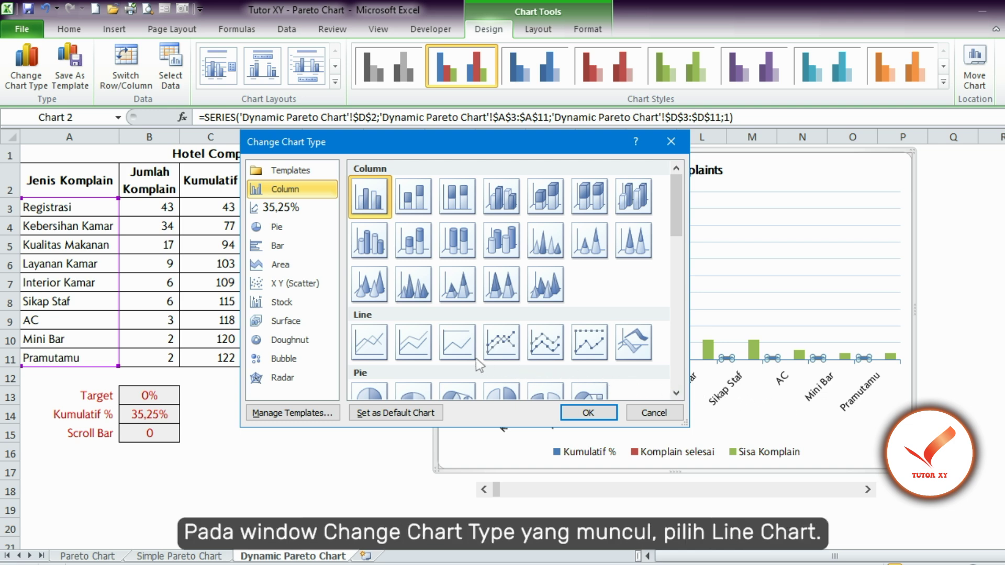
click(371, 345)
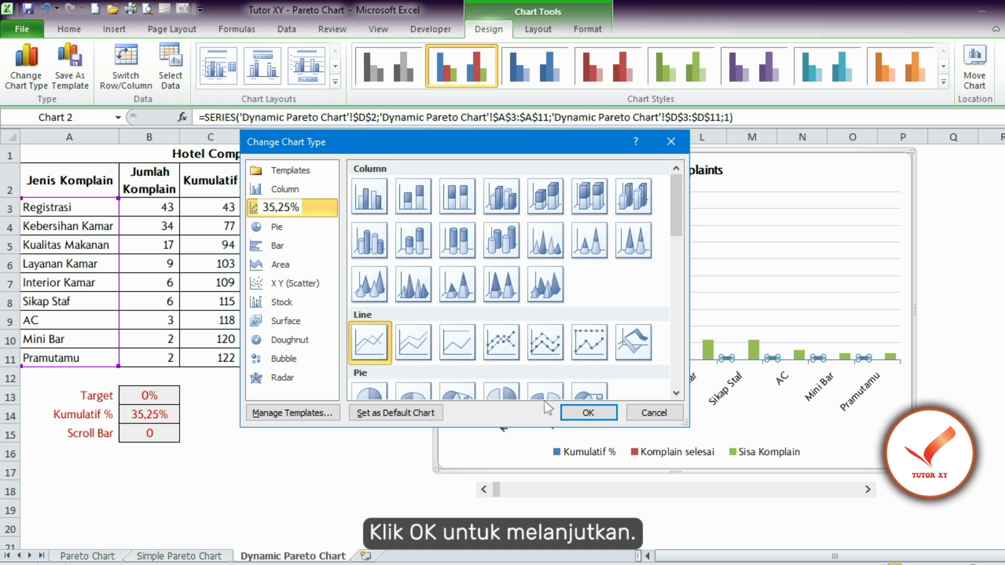
click(589, 414)
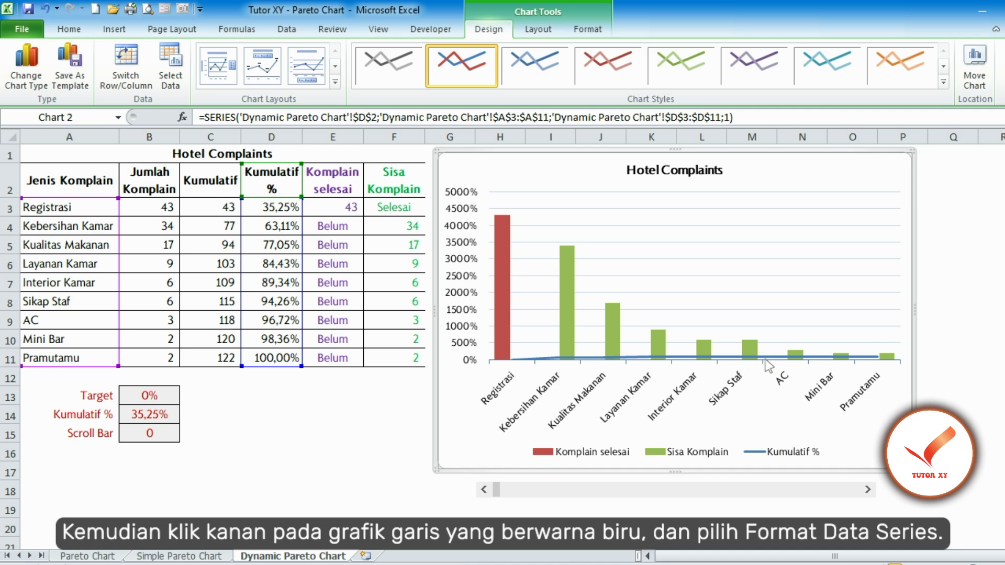
Plot the Kumulatif % line on the secondary axis and give it a solid dark red line color.
right_click(777, 357)
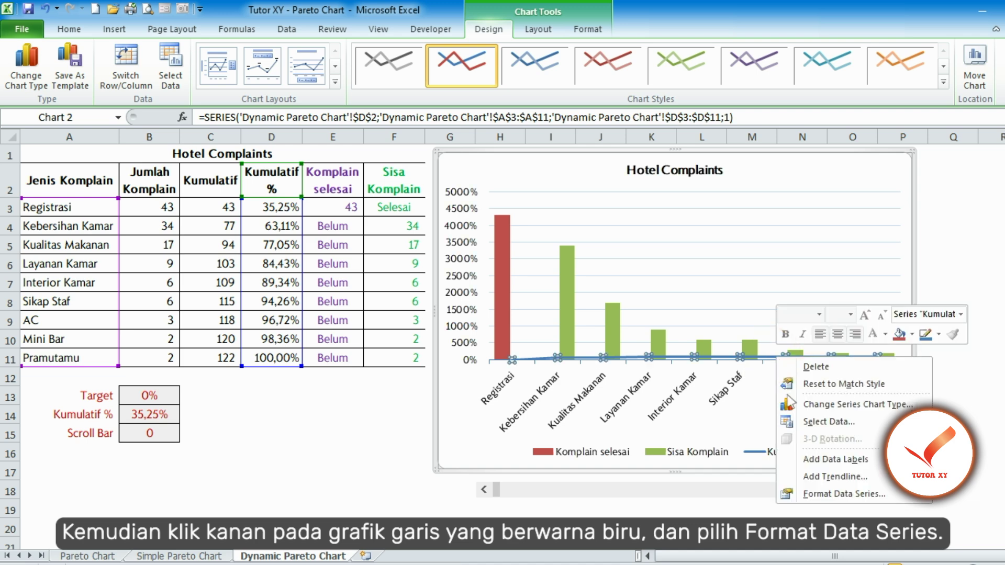
click(821, 493)
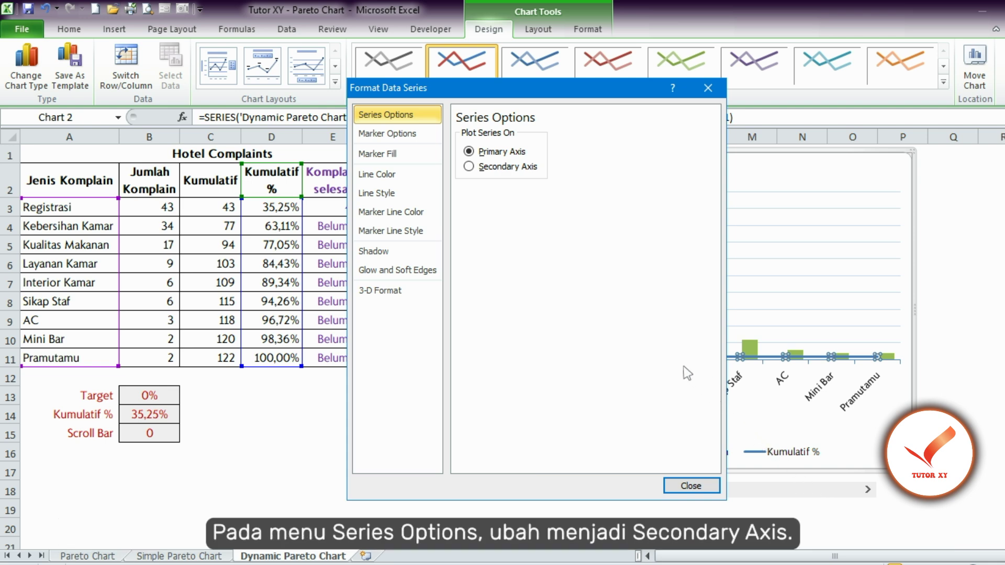
click(469, 167)
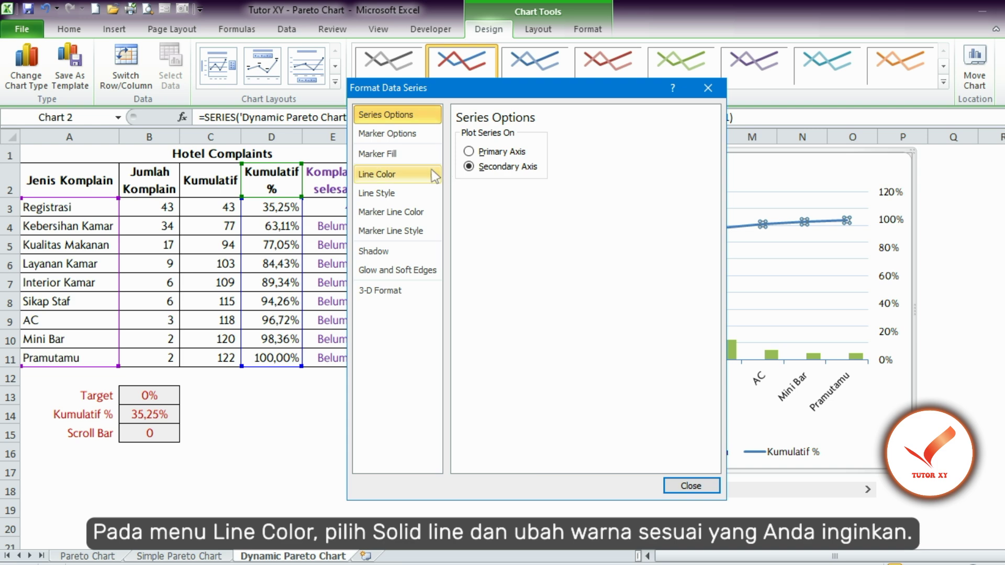
click(385, 178)
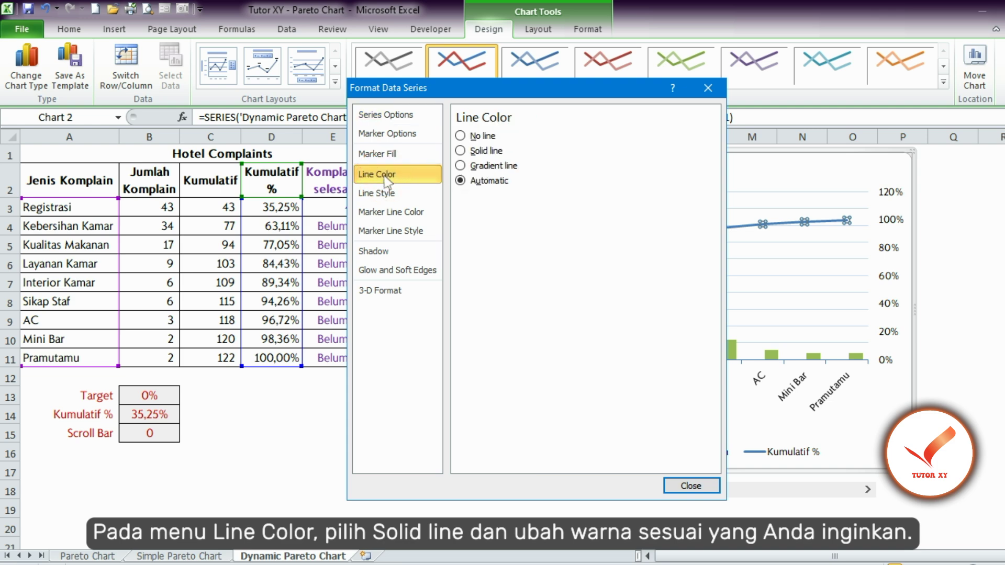
click(460, 152)
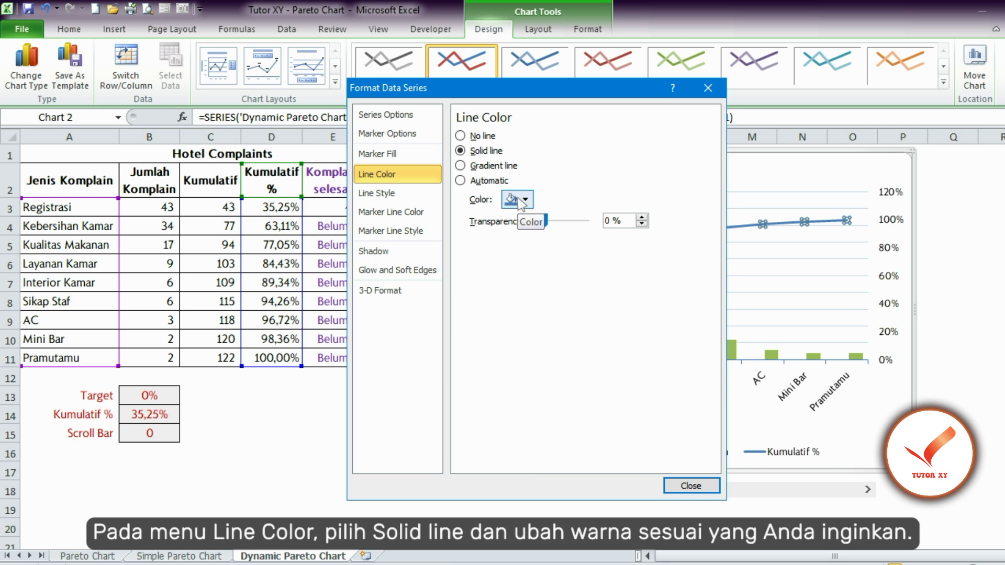
click(521, 202)
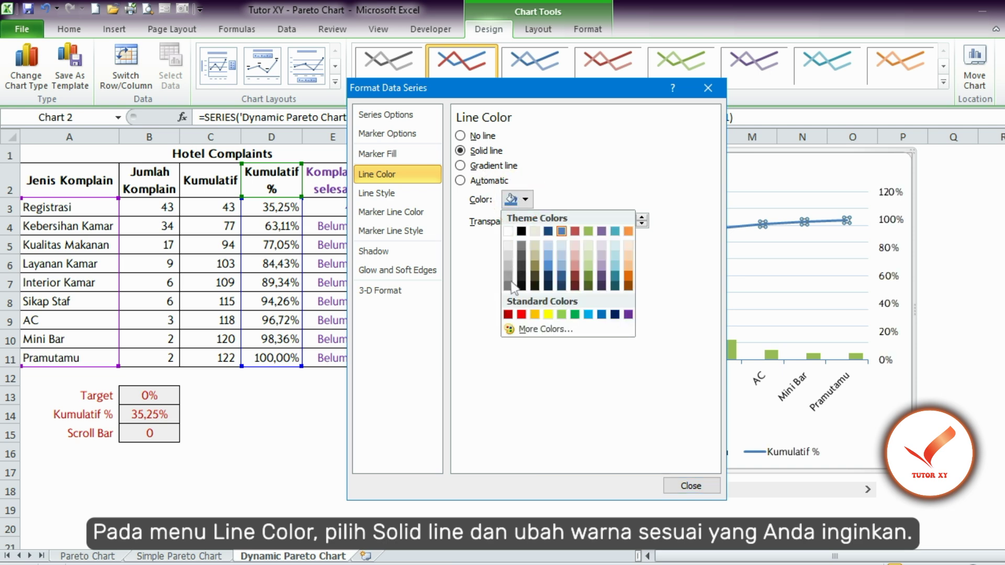
click(508, 314)
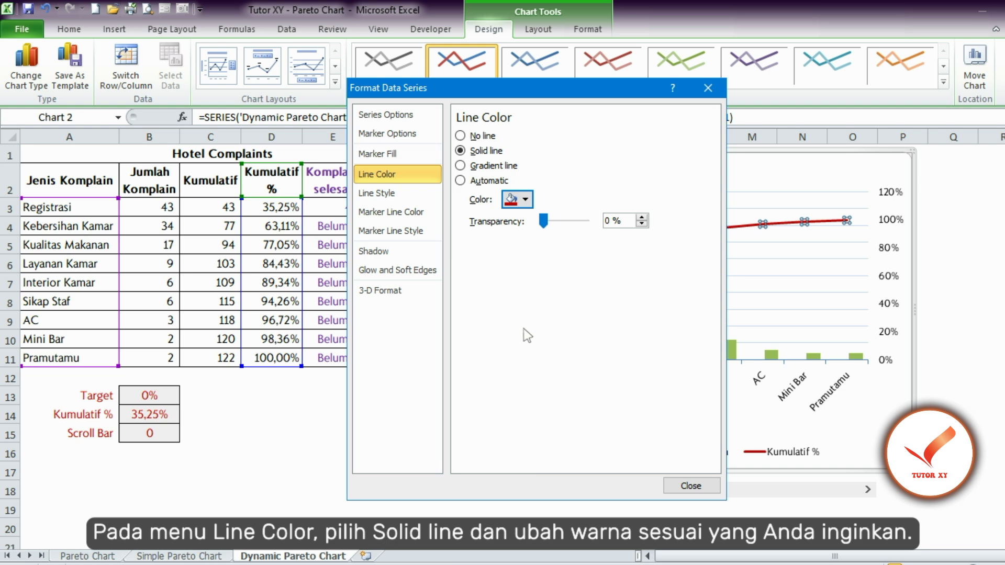
click(691, 486)
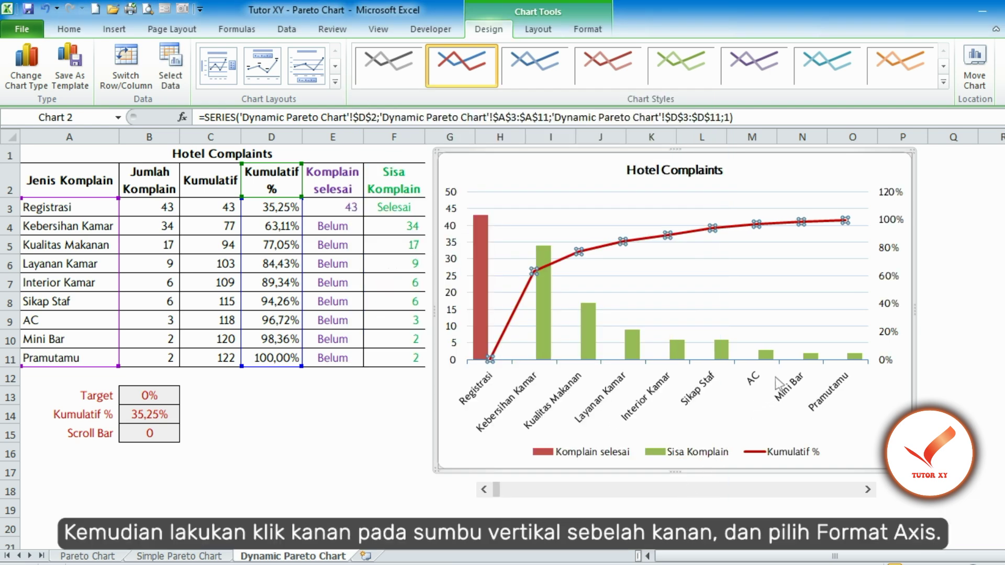
Fix the maximum of the chart's secondary vertical axis at 1.
right_click(883, 252)
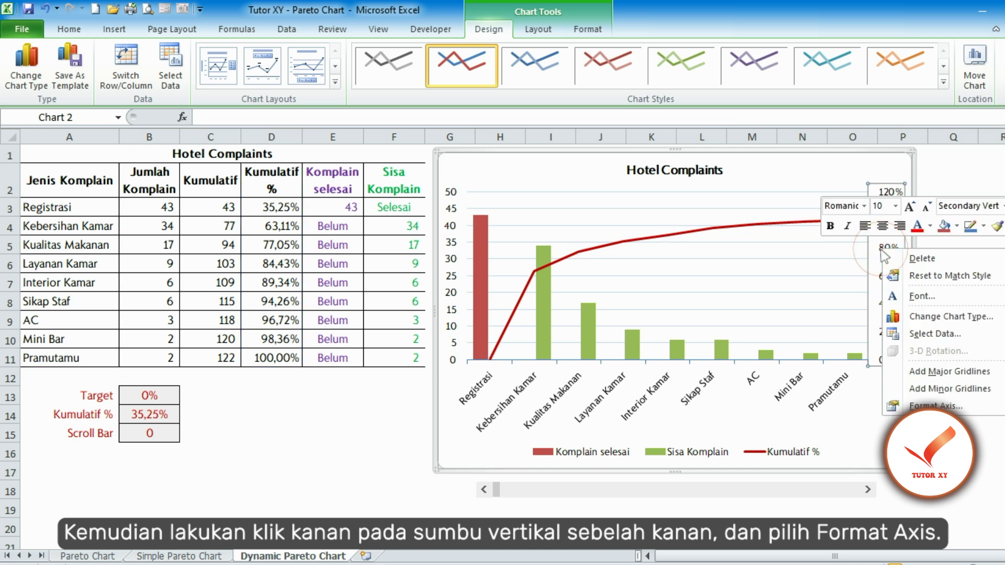
click(914, 406)
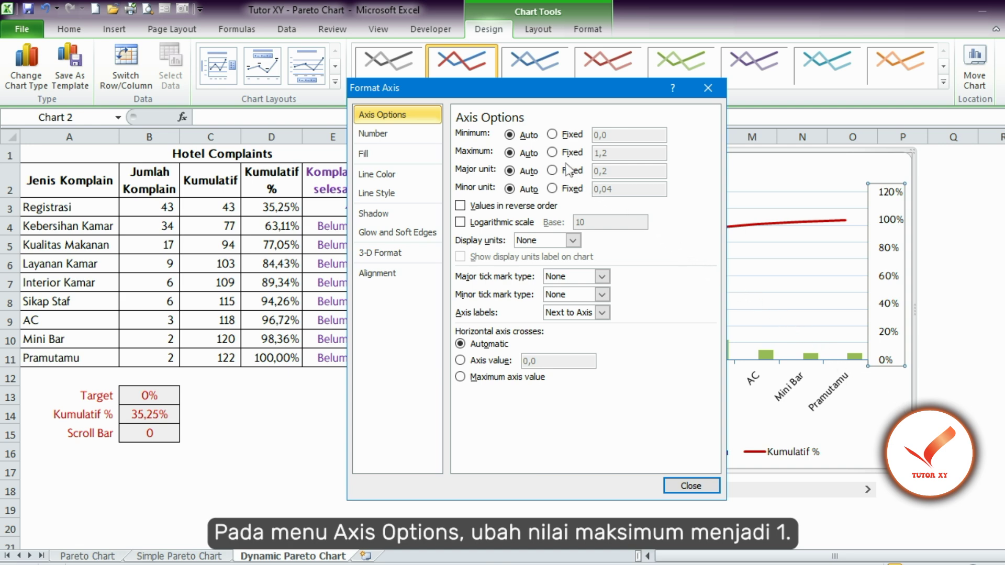
click(553, 152)
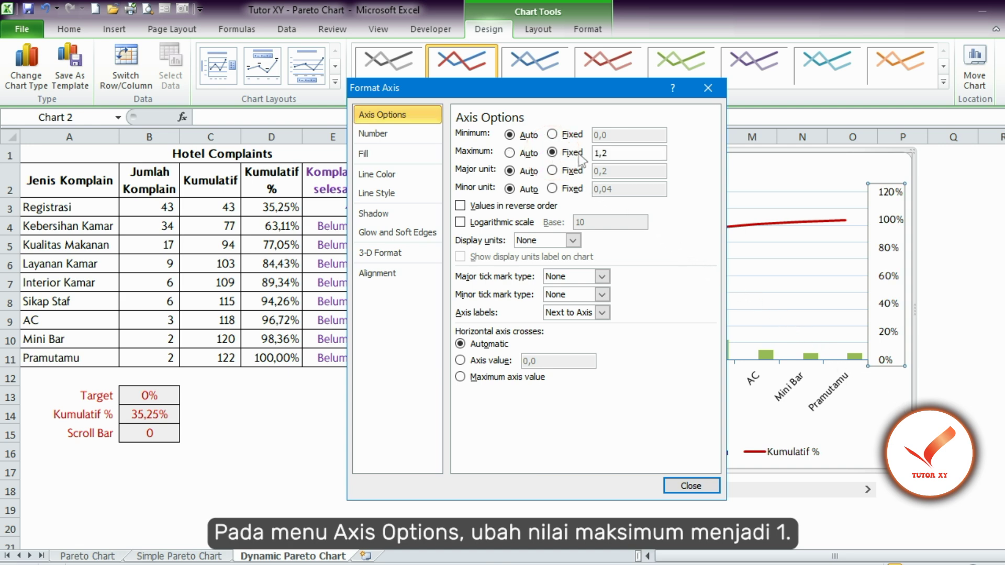
click(616, 153)
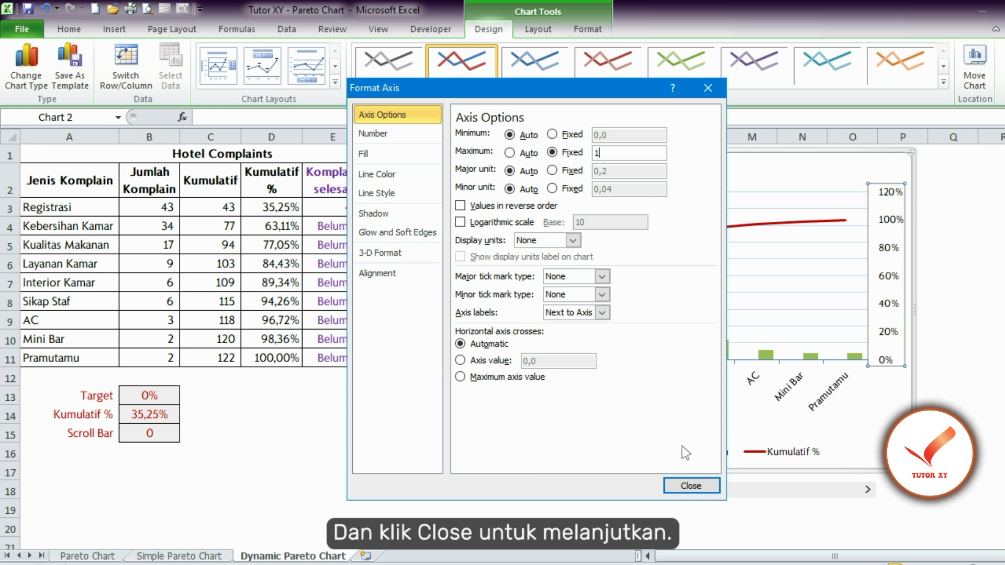
click(691, 486)
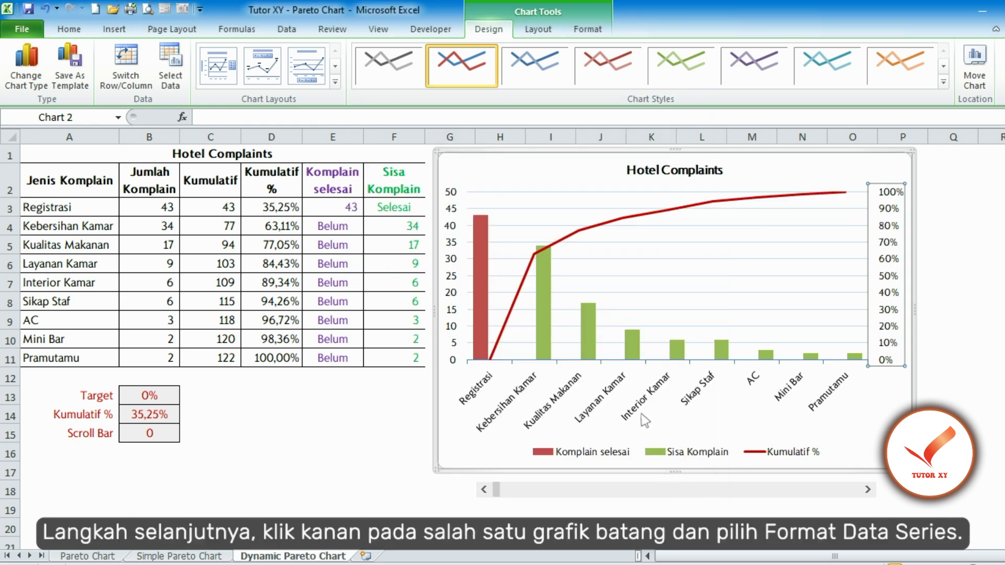
Set the Sisa Komplain columns' series overlap to 100% and give them a solid standard green fill.
right_click(549, 283)
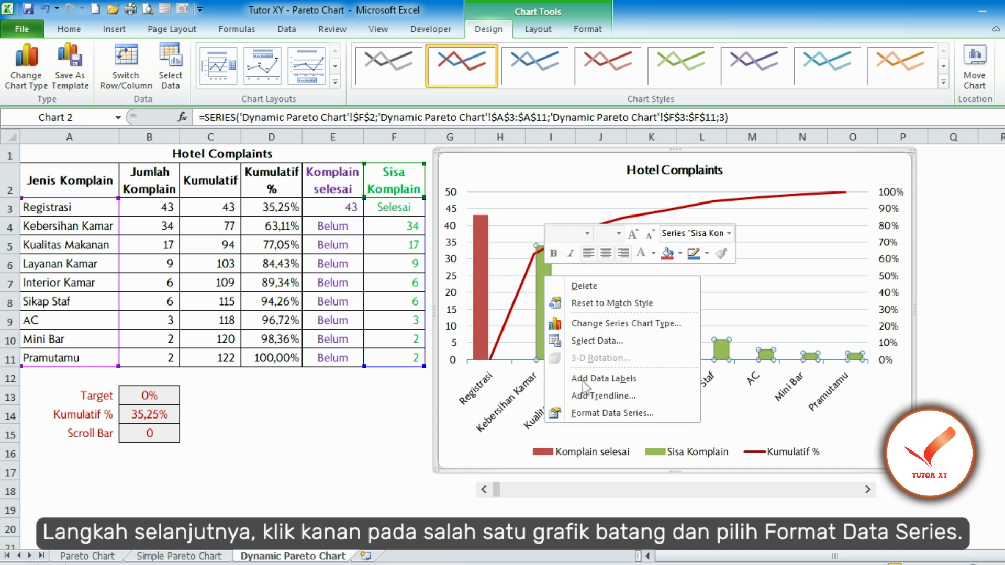
click(595, 413)
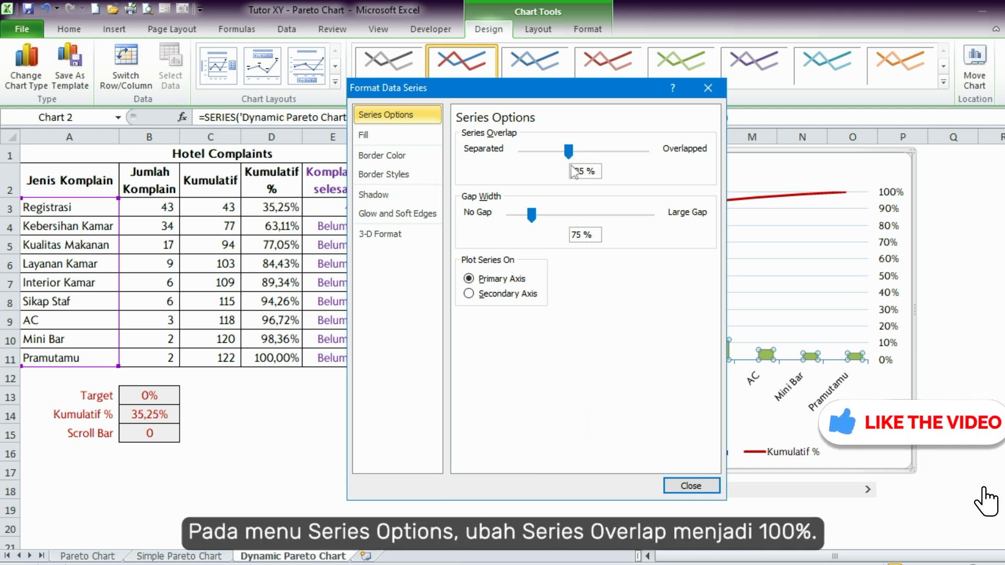
drag(569, 152, 650, 155)
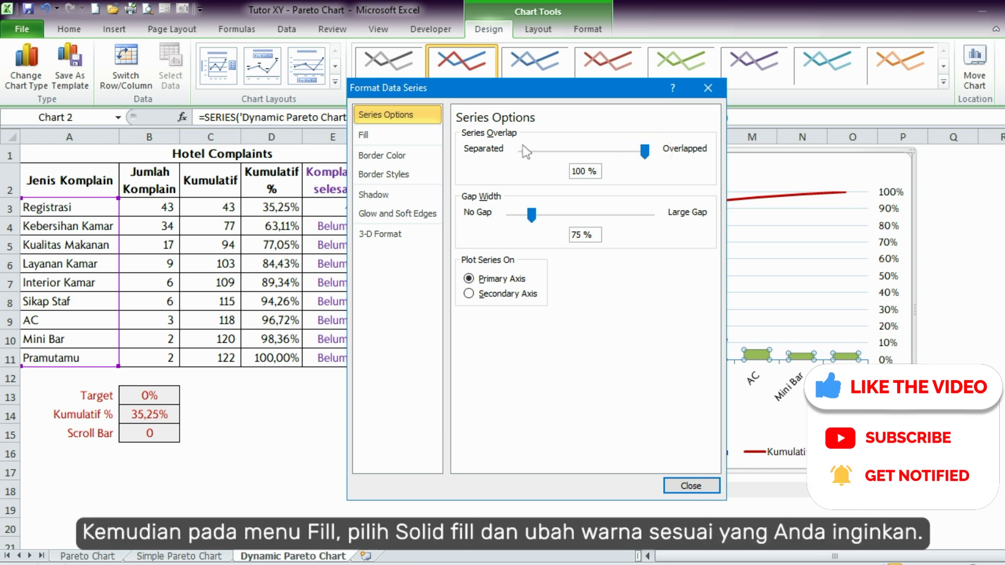
click(381, 137)
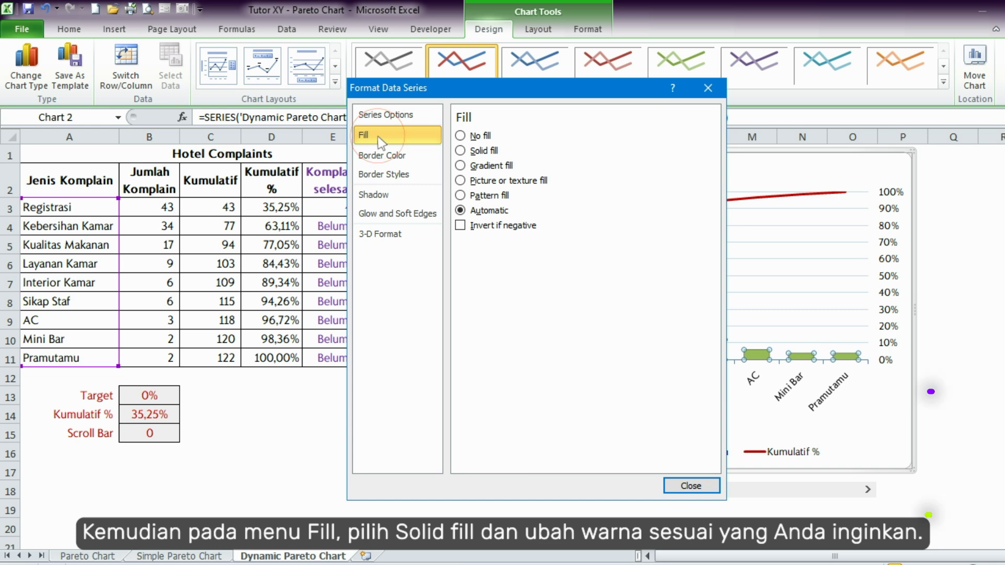
click(460, 151)
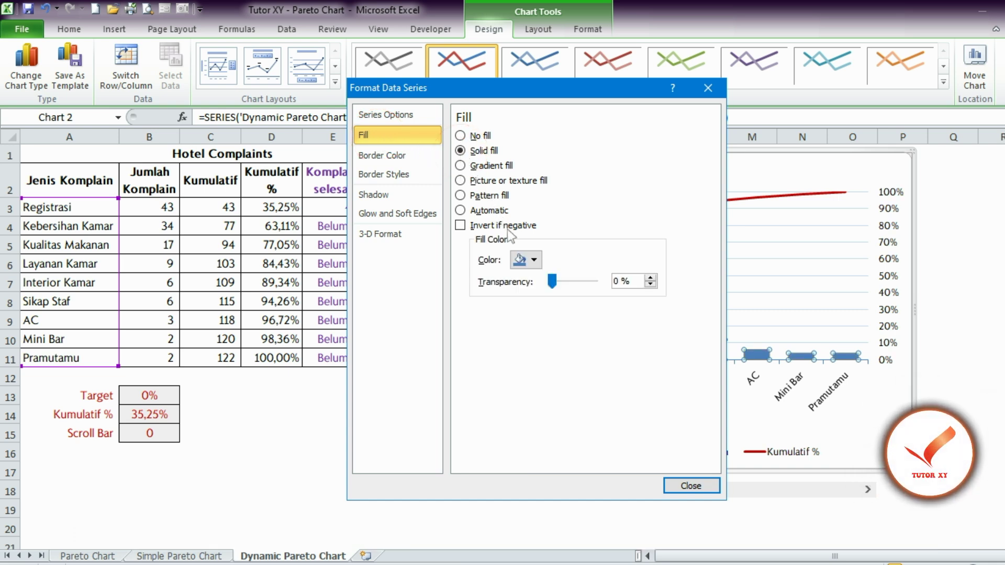
click(526, 259)
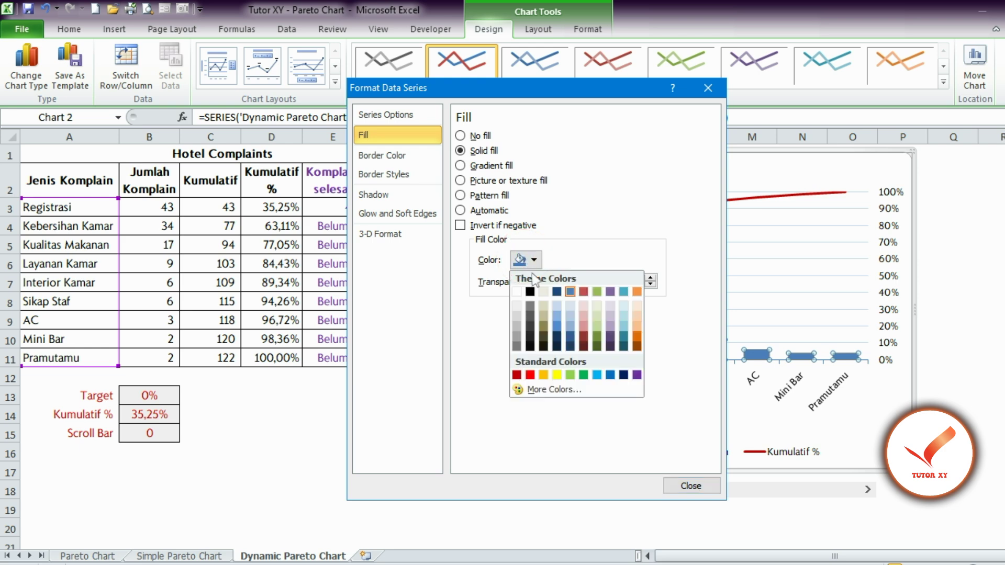
click(584, 375)
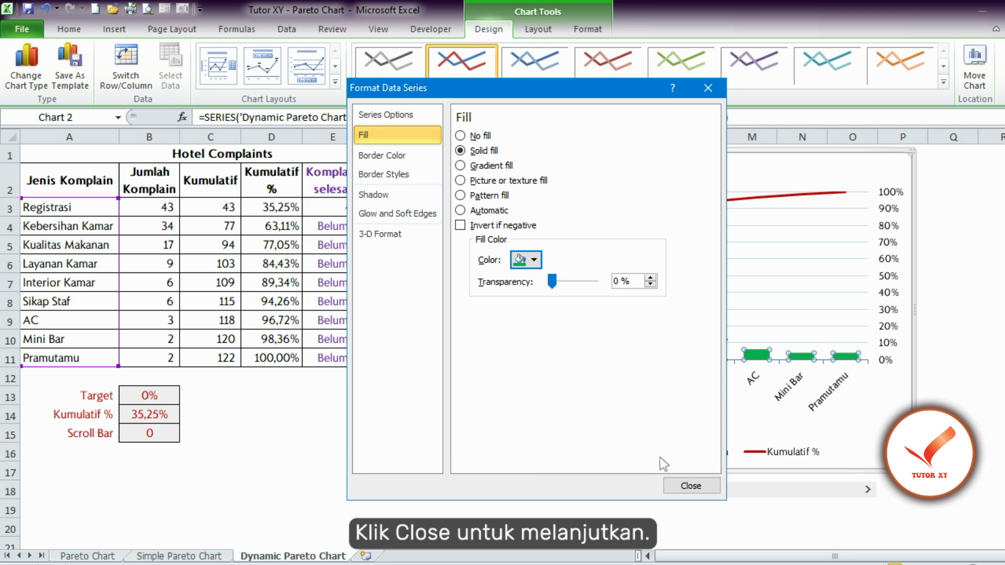
click(688, 486)
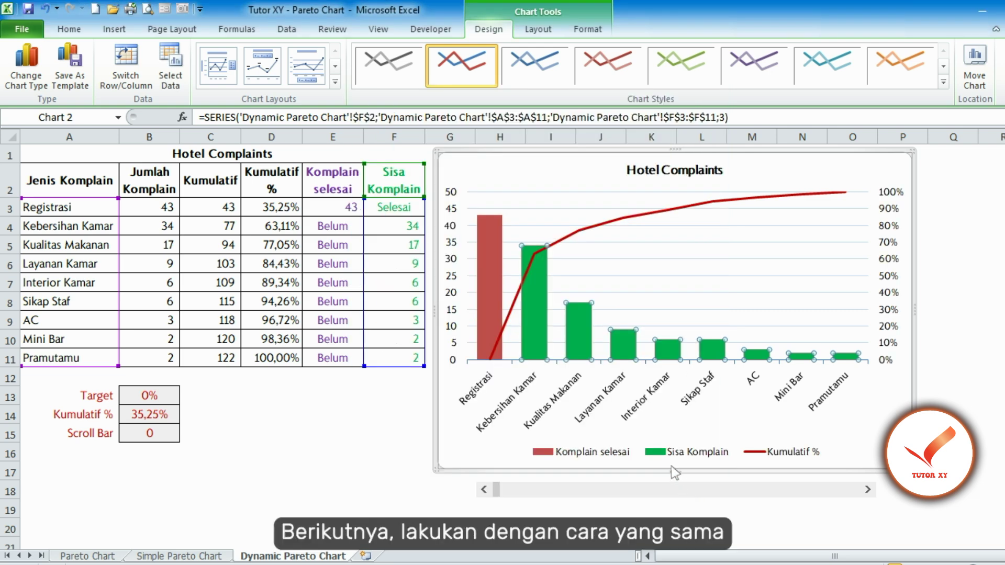
Give the Komplain selesai columns in the Hotel Complaints chart a solid standard purple fill.
right_click(493, 241)
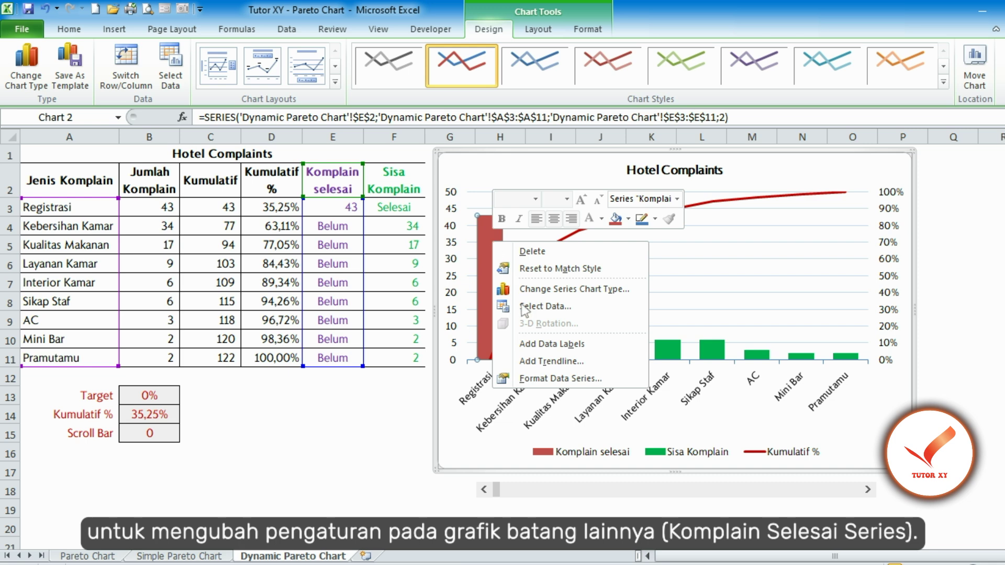
click(556, 381)
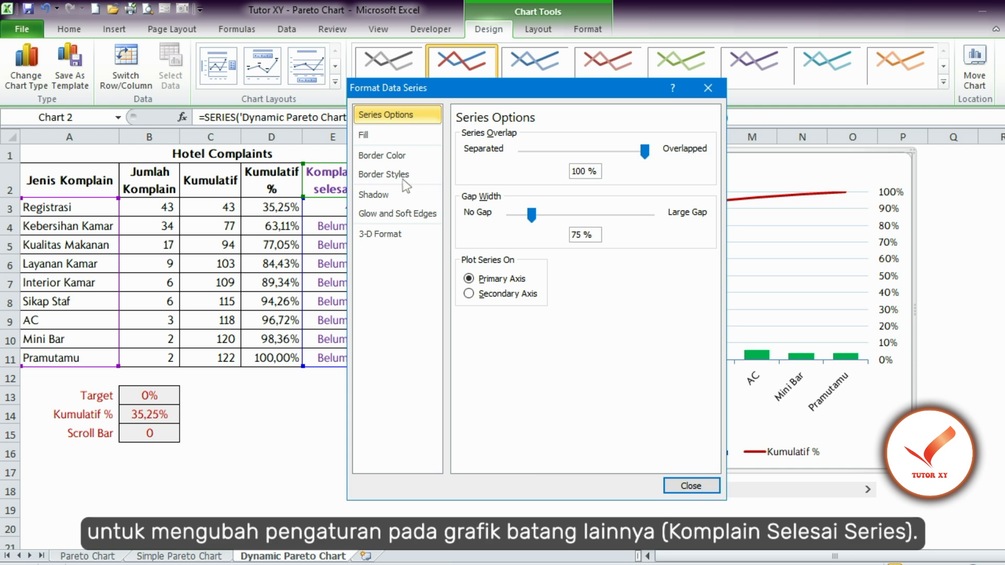
click(372, 137)
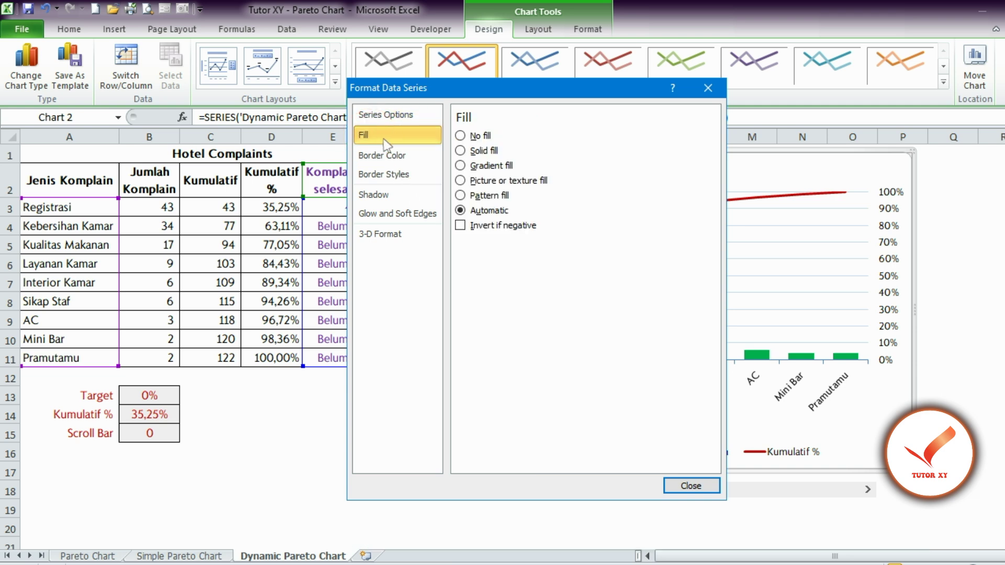
click(461, 152)
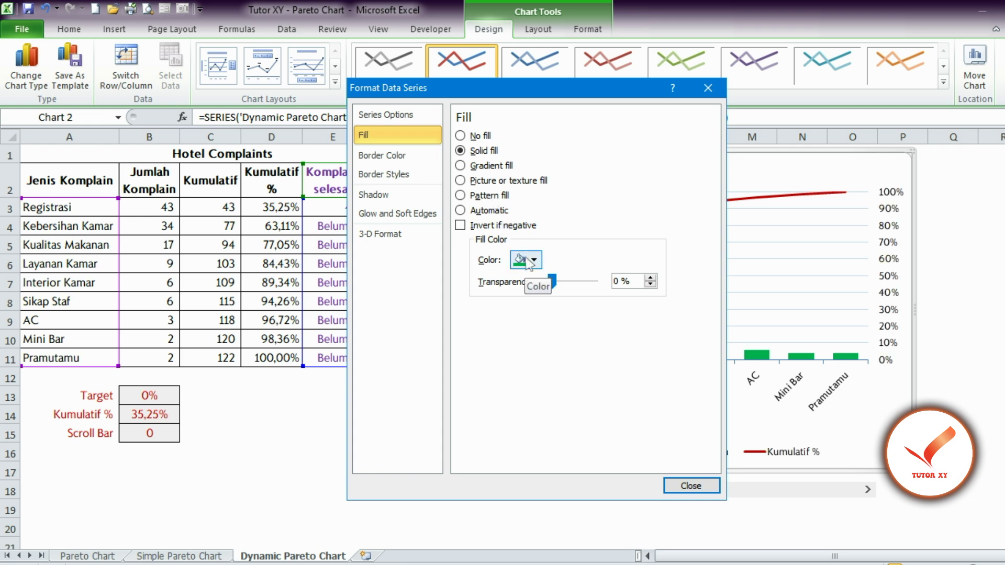
click(524, 258)
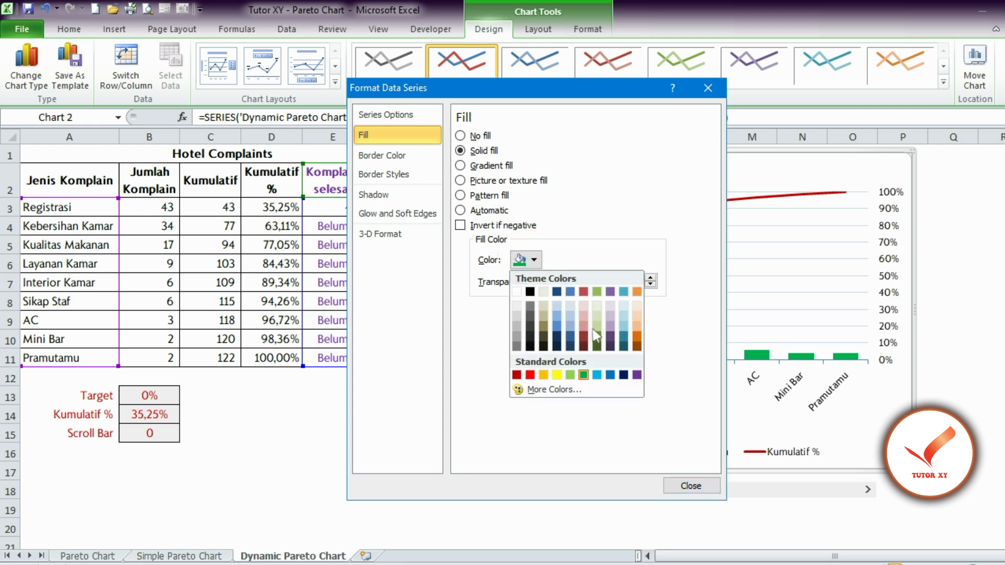
click(637, 375)
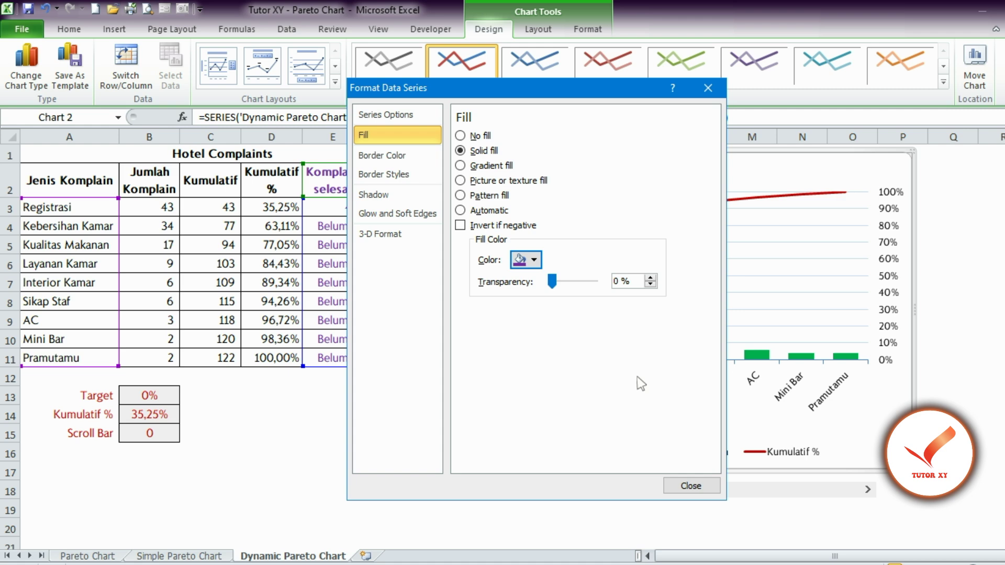
click(691, 486)
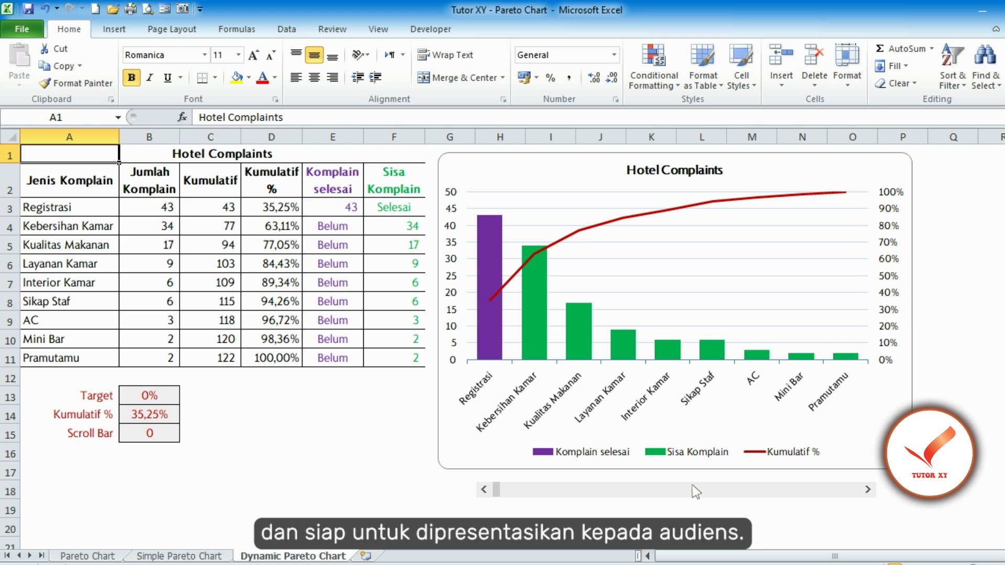
Raise the target from 0% to 100% in 5% increments with the scroll bar below the Pareto chart.
click(869, 490)
click(868, 490)
click(869, 490)
click(868, 490)
click(868, 491)
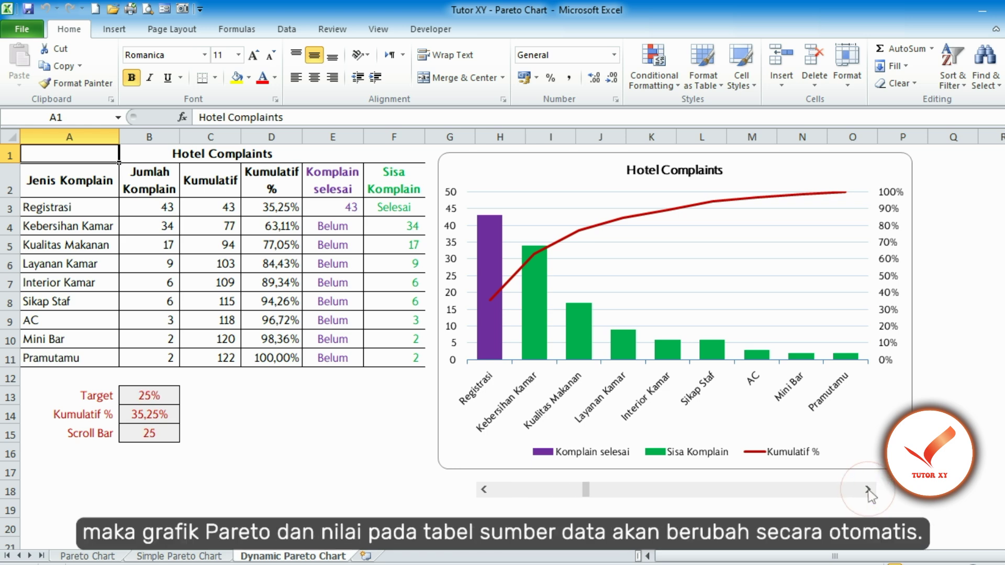
click(868, 490)
click(868, 490)
click(868, 490)
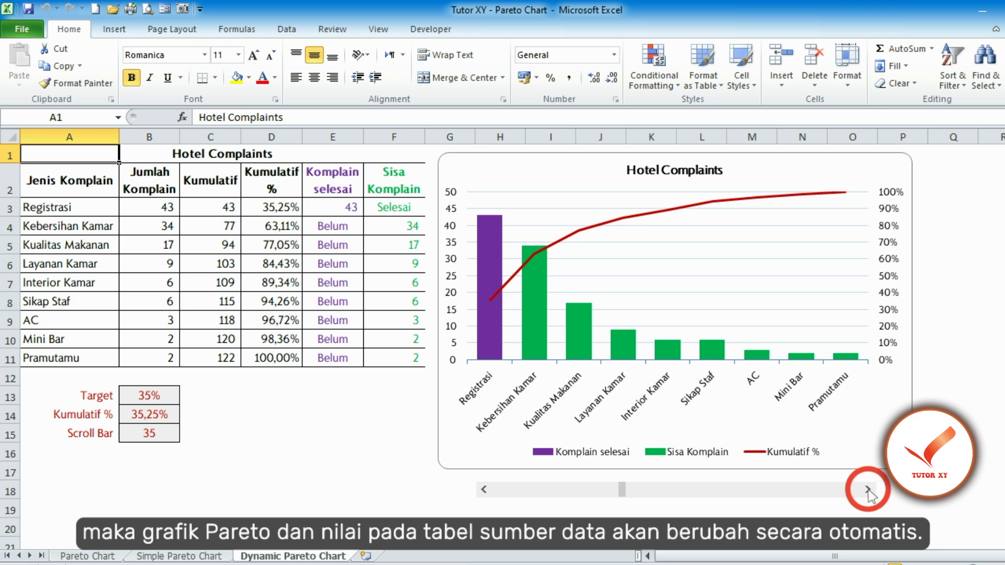
click(868, 490)
click(868, 490)
click(868, 490)
click(869, 490)
click(868, 491)
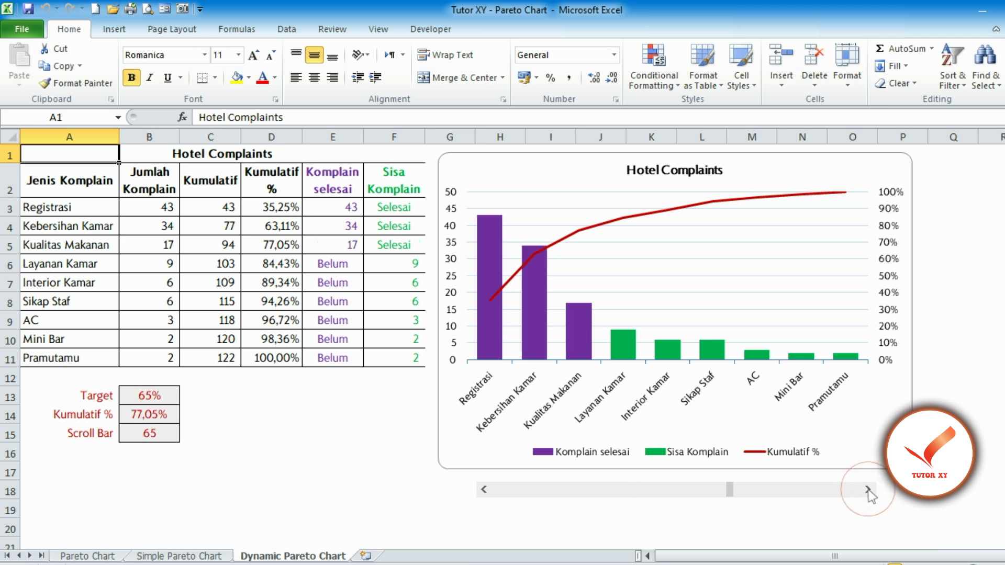
click(868, 491)
click(868, 490)
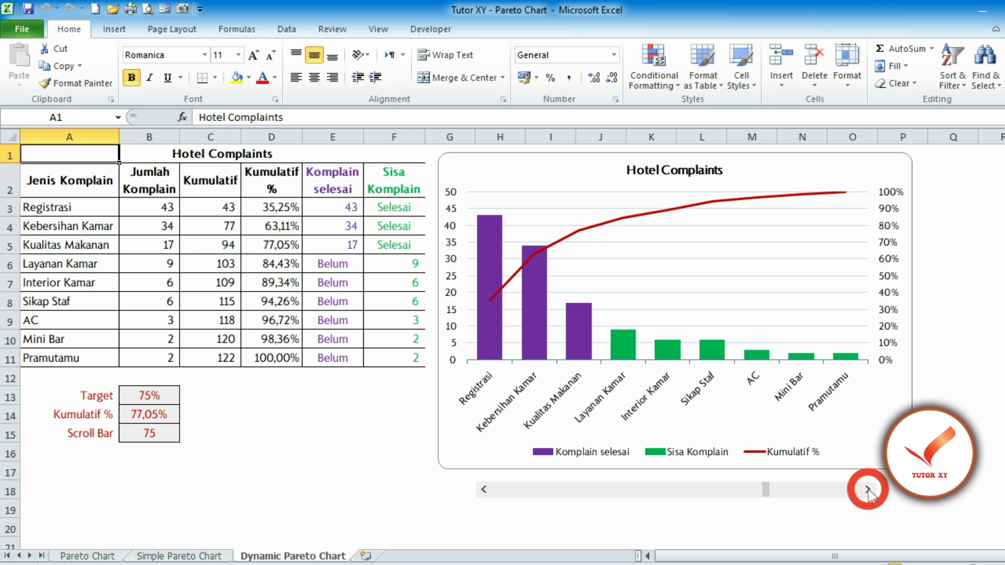
click(868, 491)
click(868, 490)
click(868, 490)
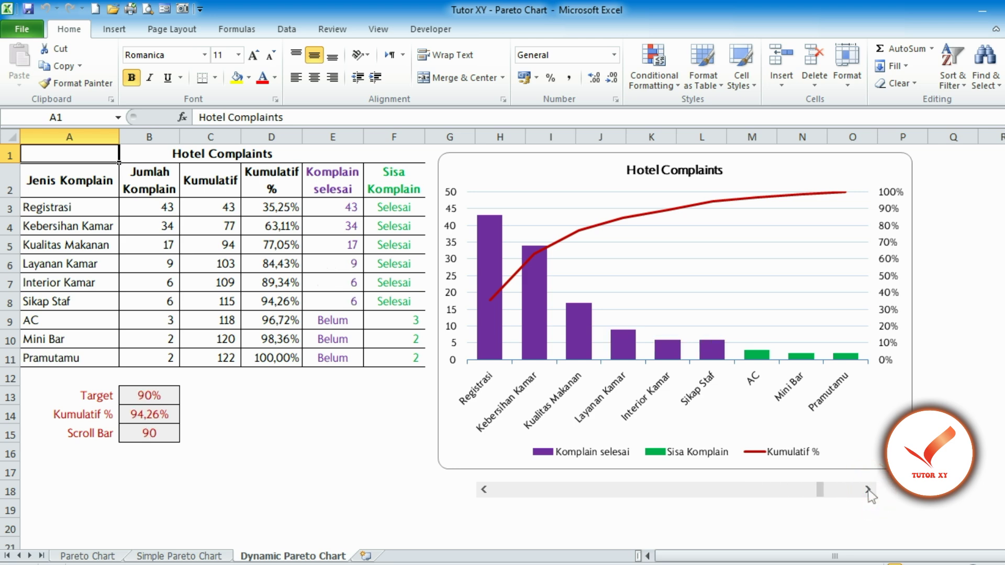
click(868, 490)
click(868, 490)
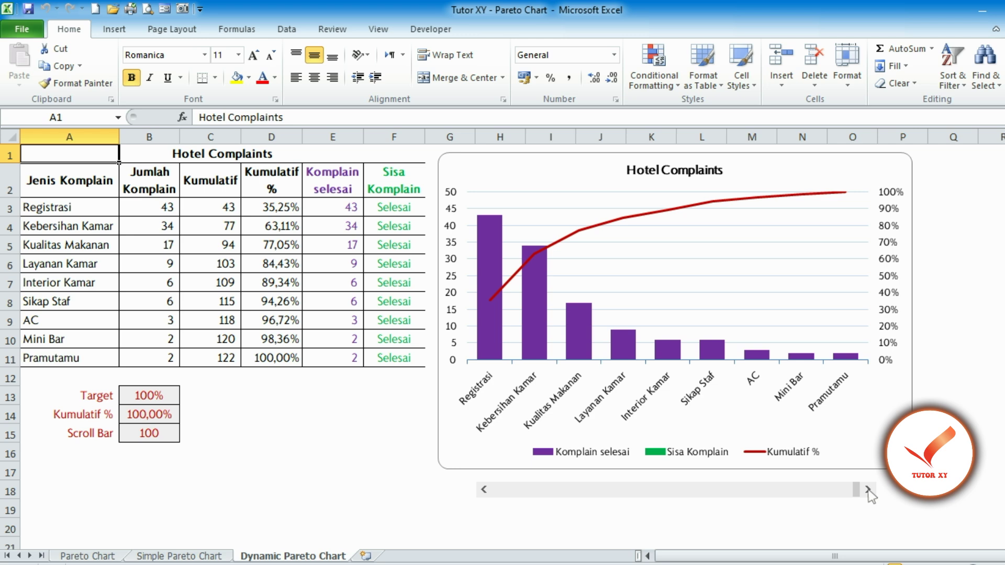